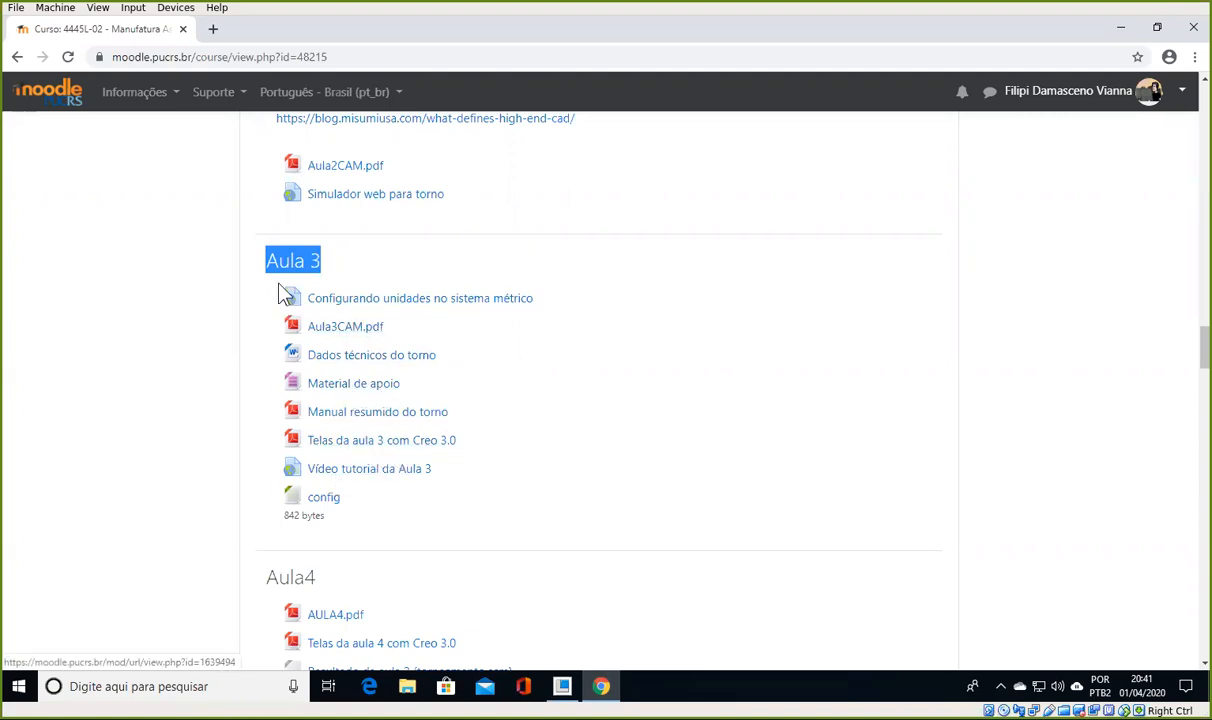
# - Download the Aula 3 support material "Material de apoio" and copy the torno folder from torno.zip into Documentos
pyautogui.click(344, 386)
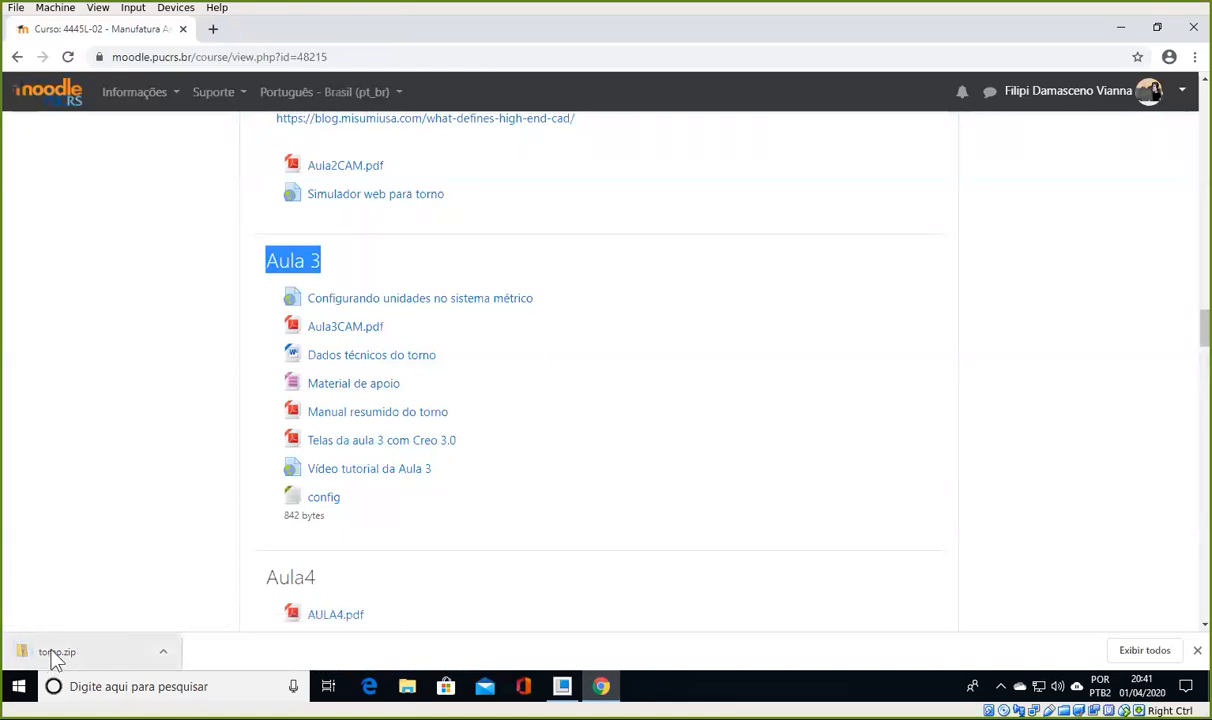
pyautogui.click(52, 654)
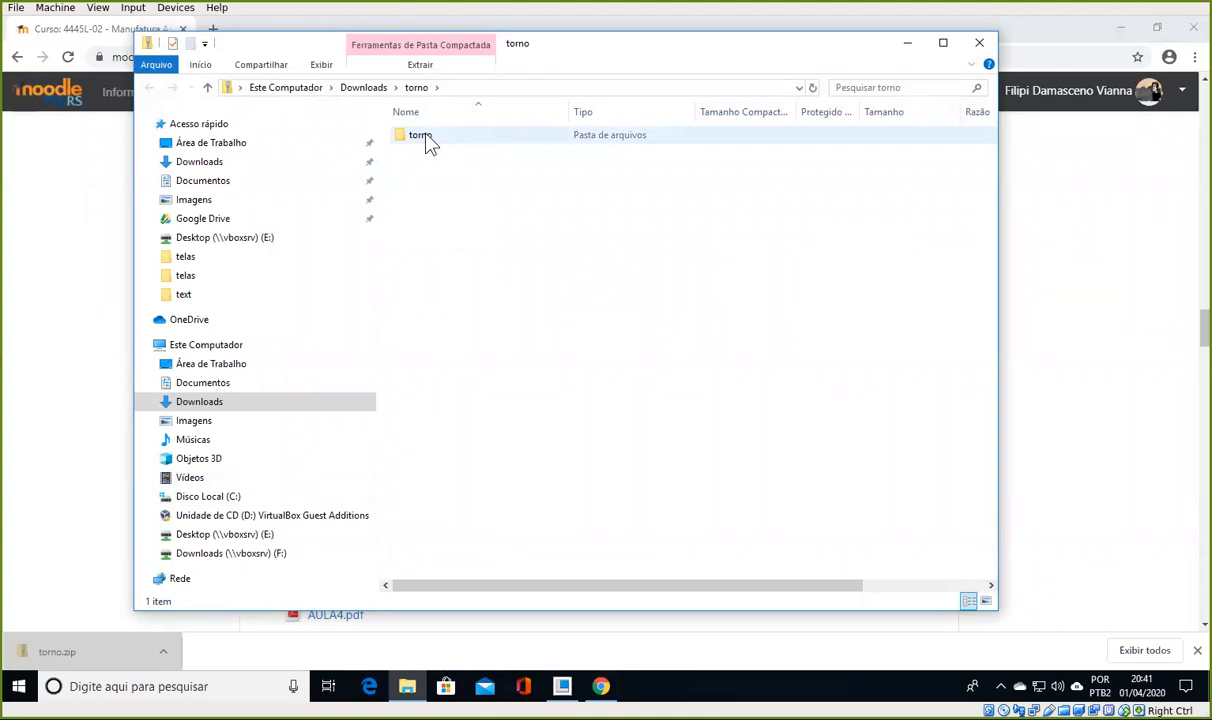
pyautogui.moveTo(425, 143); pyautogui.dragTo(207, 392)
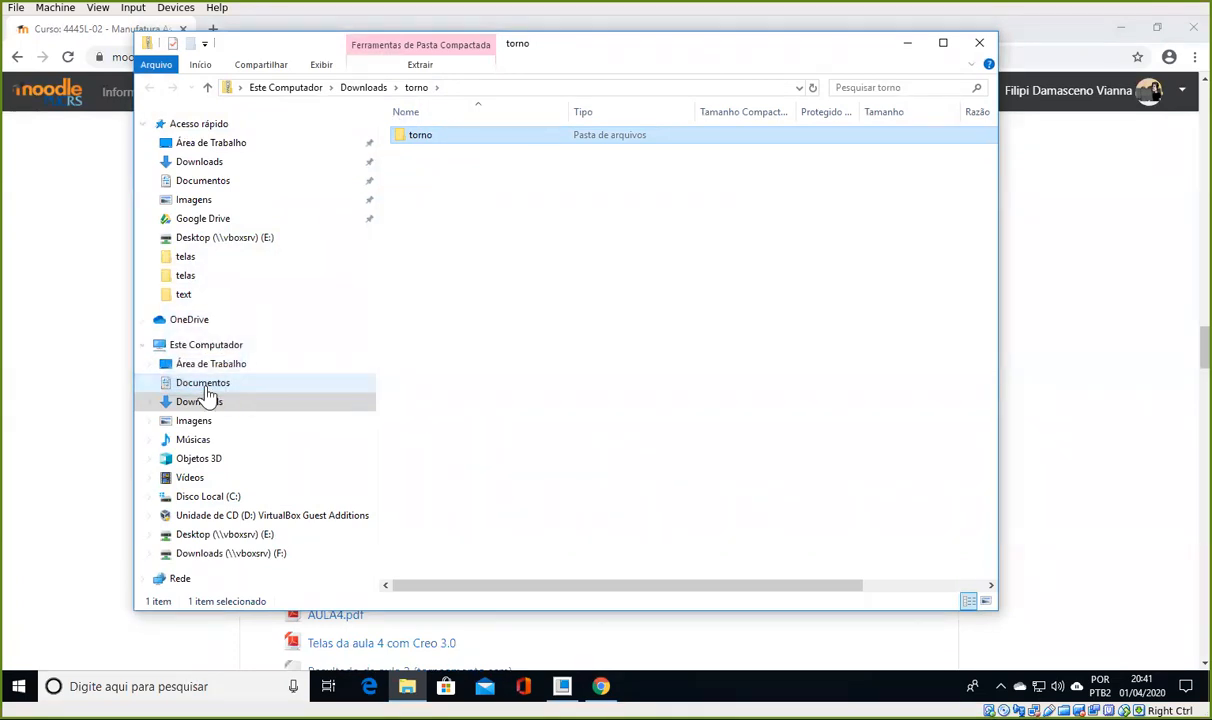
pyautogui.click(979, 42)
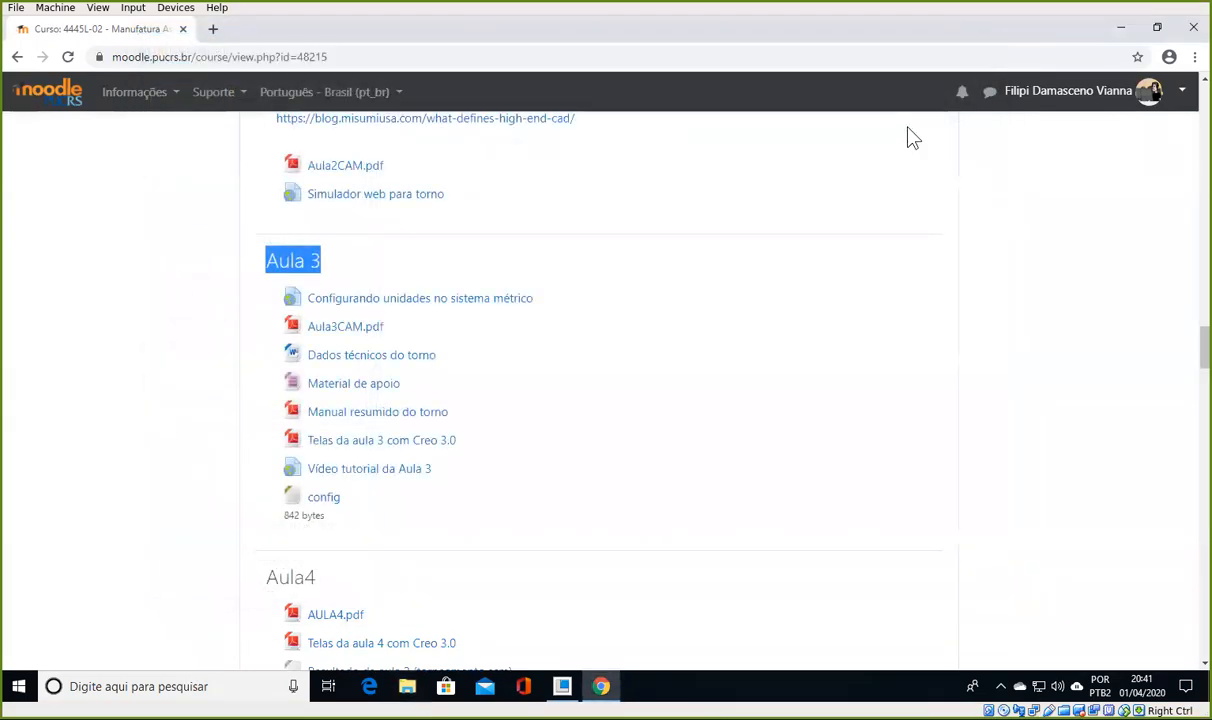
pyautogui.click(1121, 28)
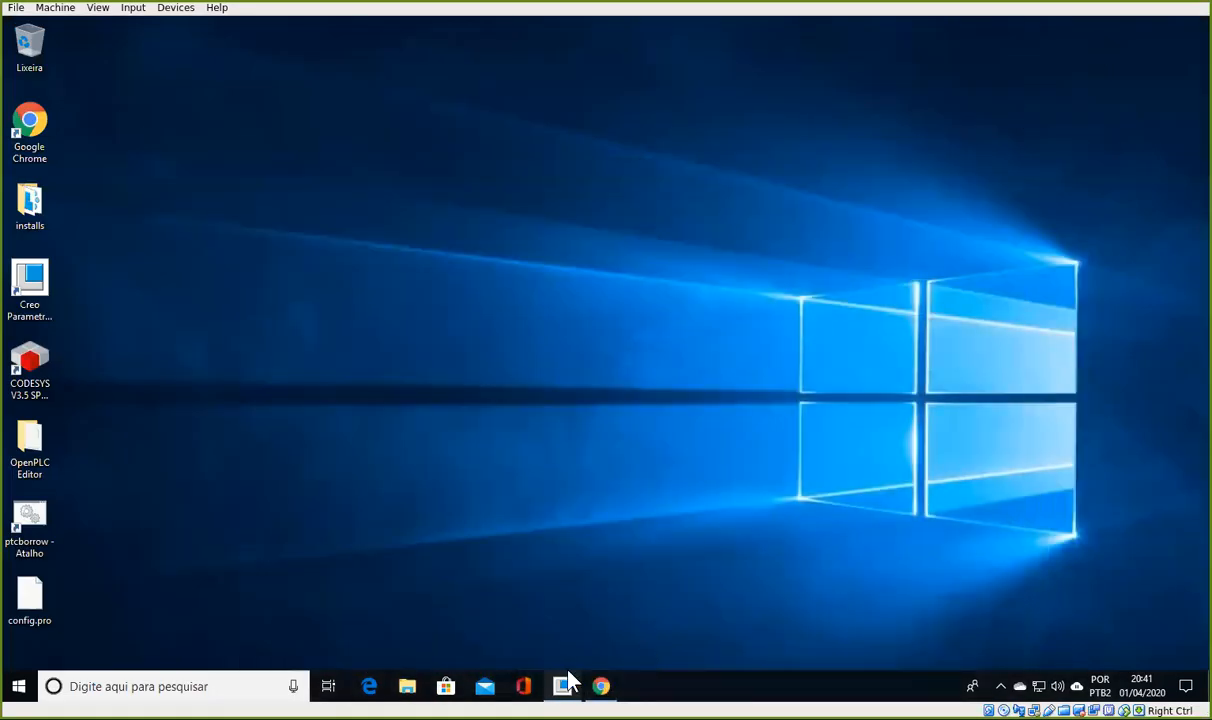
# - Switch to Creo Parametric, close the embedded web browser and set the working directory to the torno folder in Meus documentos
pyautogui.click(565, 684)
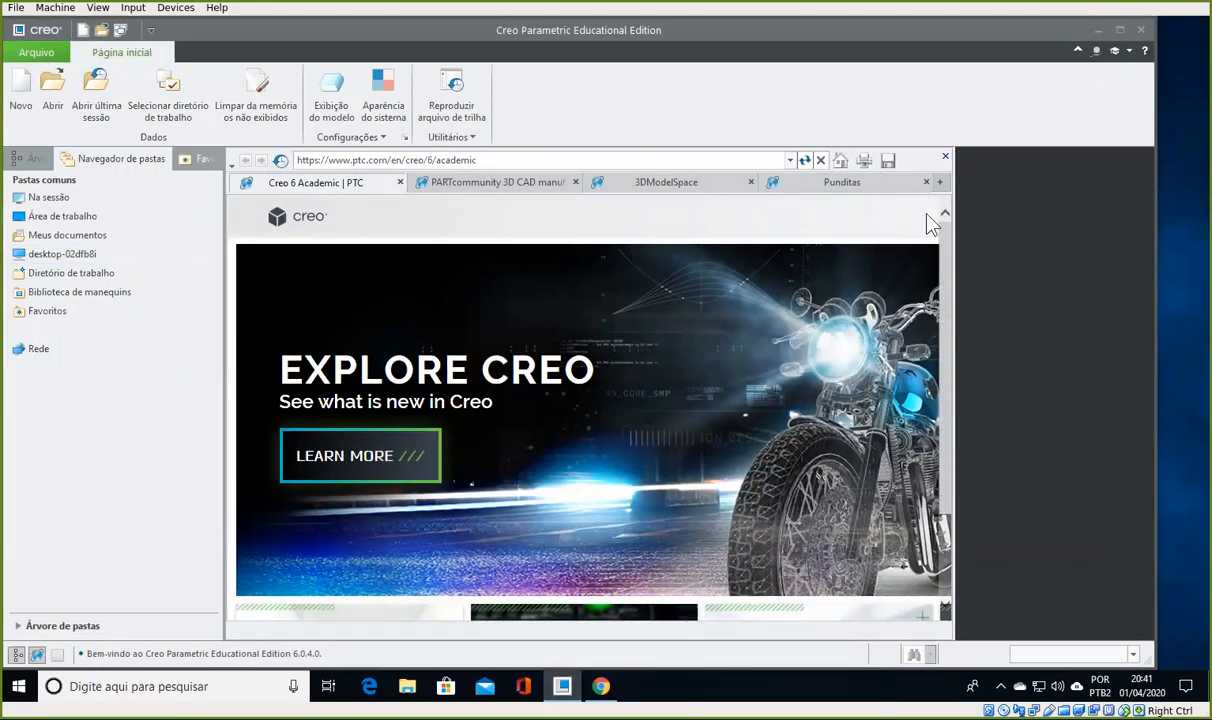
pyautogui.click(944, 158)
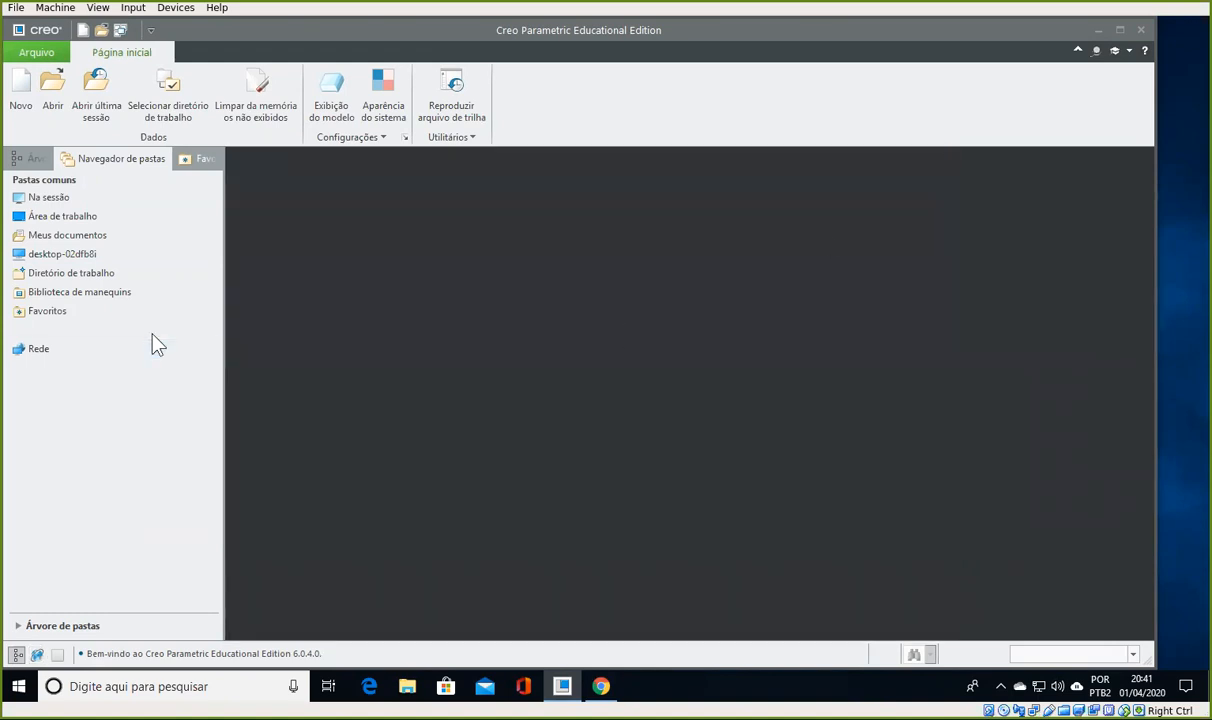
pyautogui.click(176, 94)
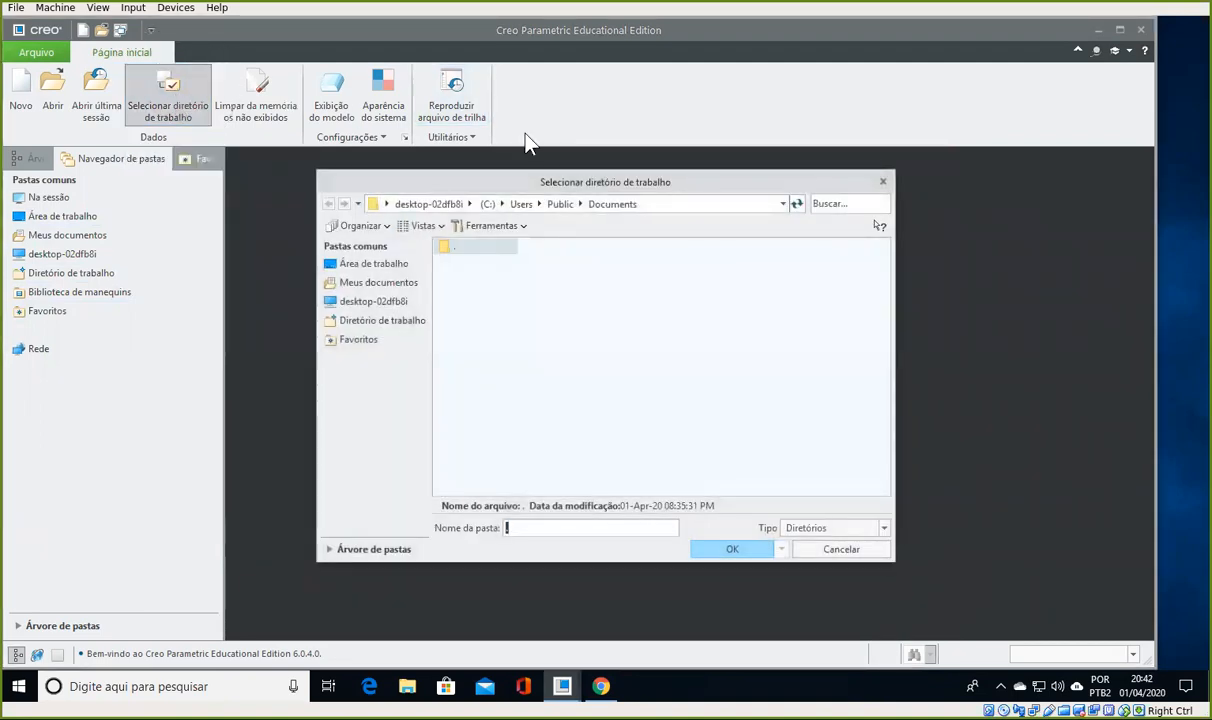
pyautogui.click(384, 283)
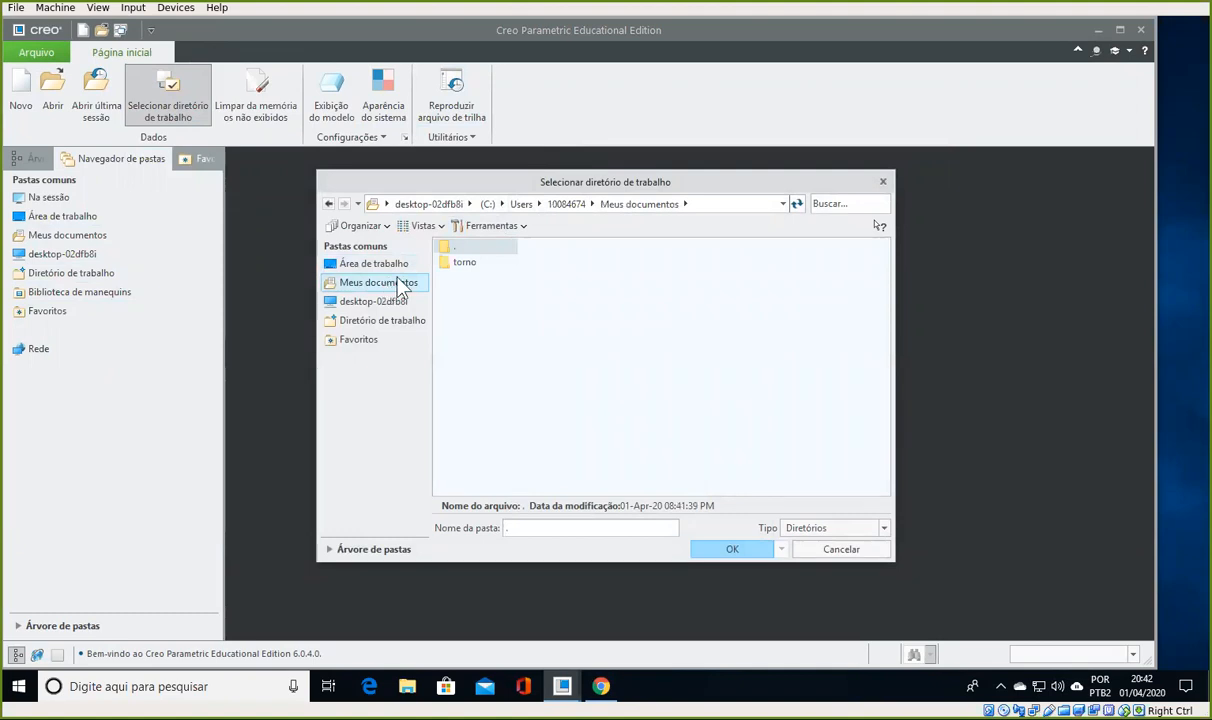
pyautogui.doubleClick(465, 262)
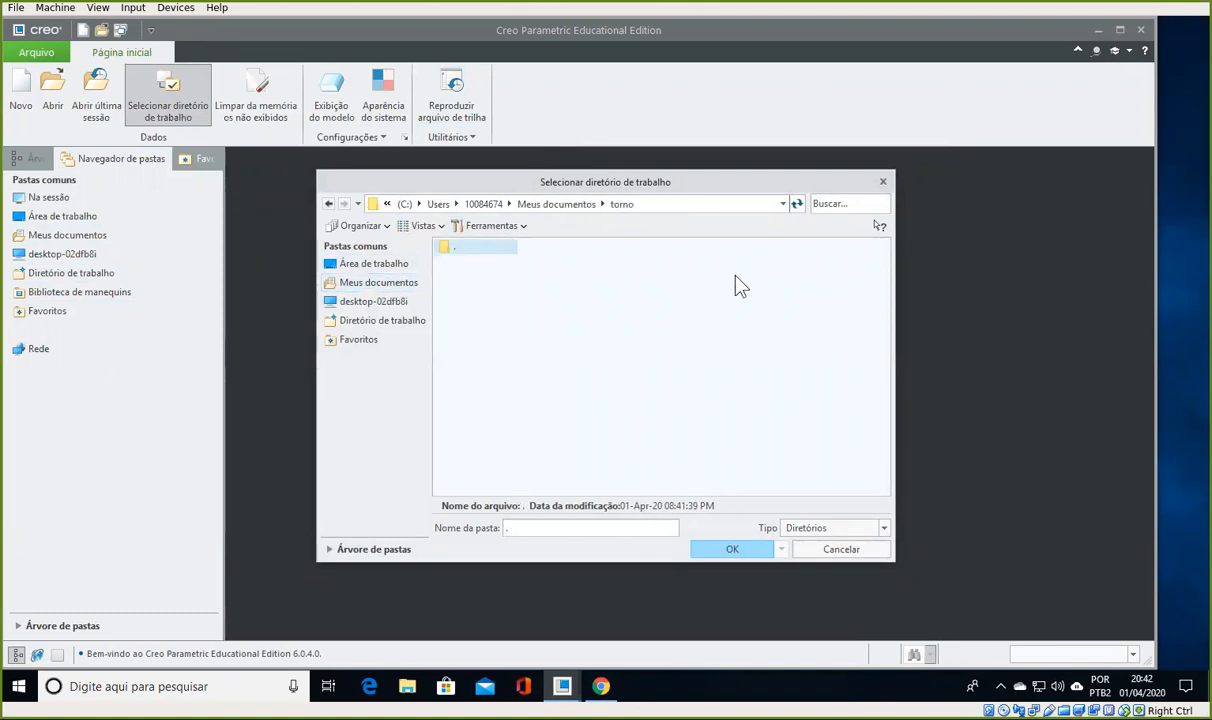
pyautogui.click(616, 205)
pyautogui.click(736, 555)
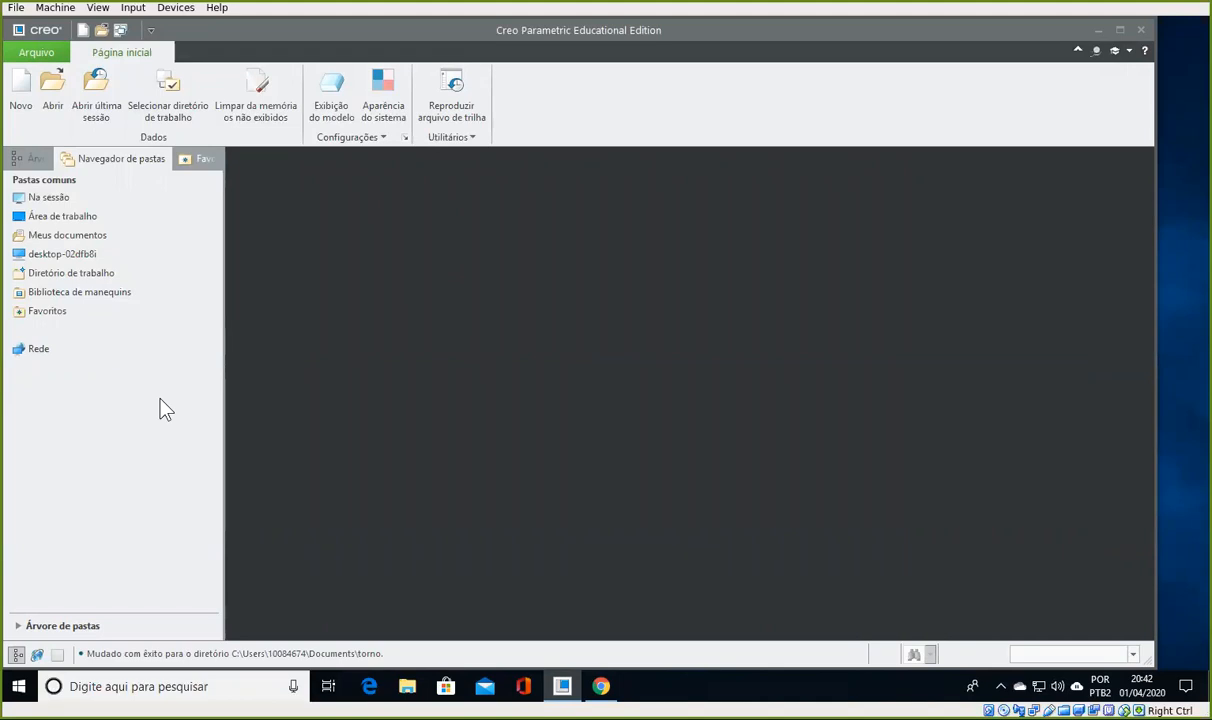
# - Create a new Manufatura file of subtype Montagem NC named torneamento, using the empty template (Vazia) instead of the default
pyautogui.click(22, 110)
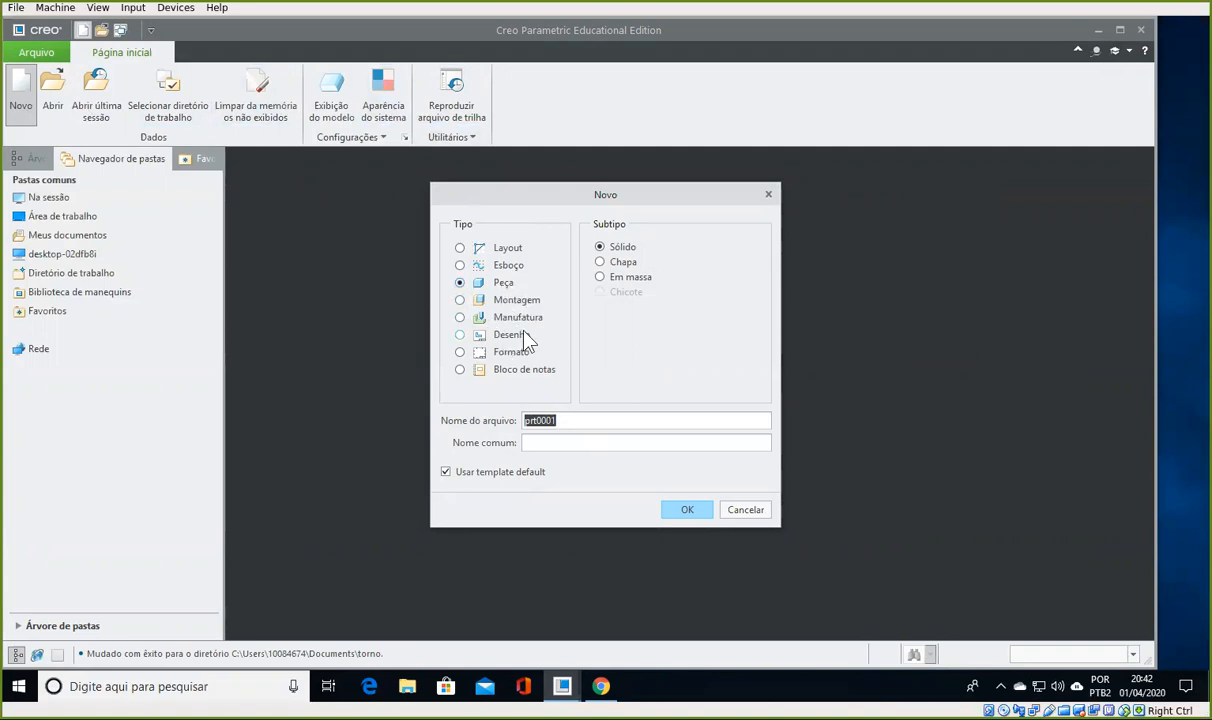
pyautogui.click(458, 317)
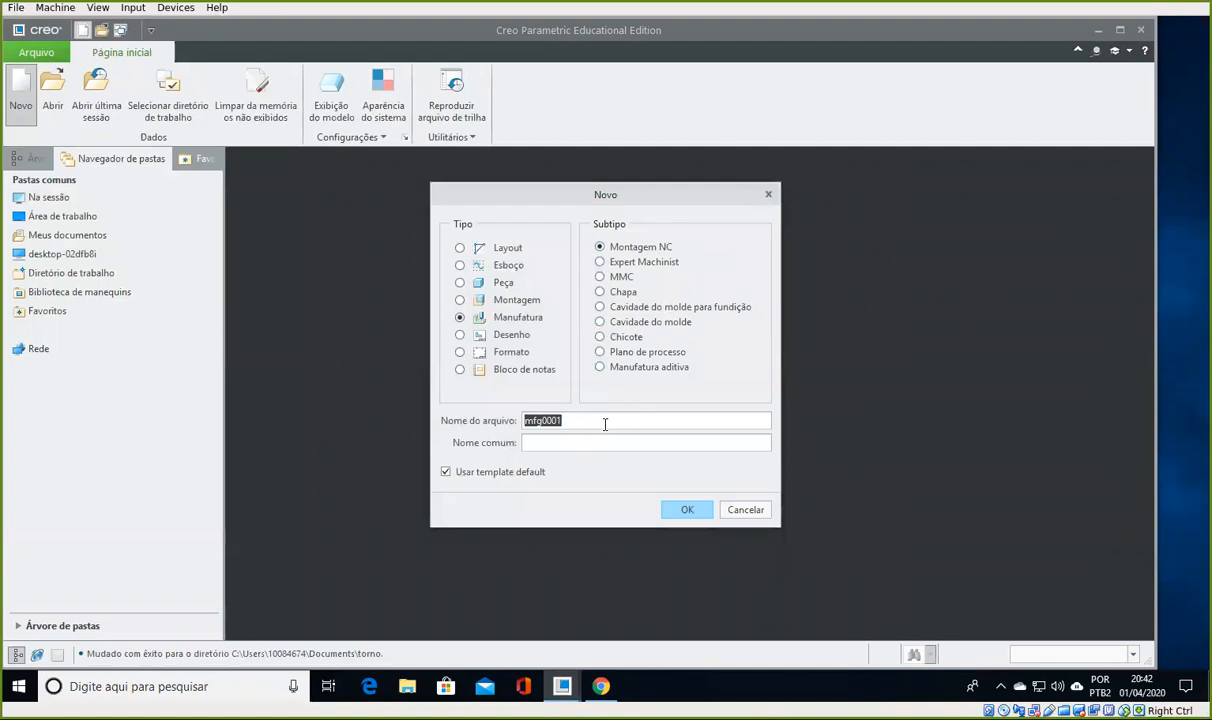
pyautogui.write('torneamento')
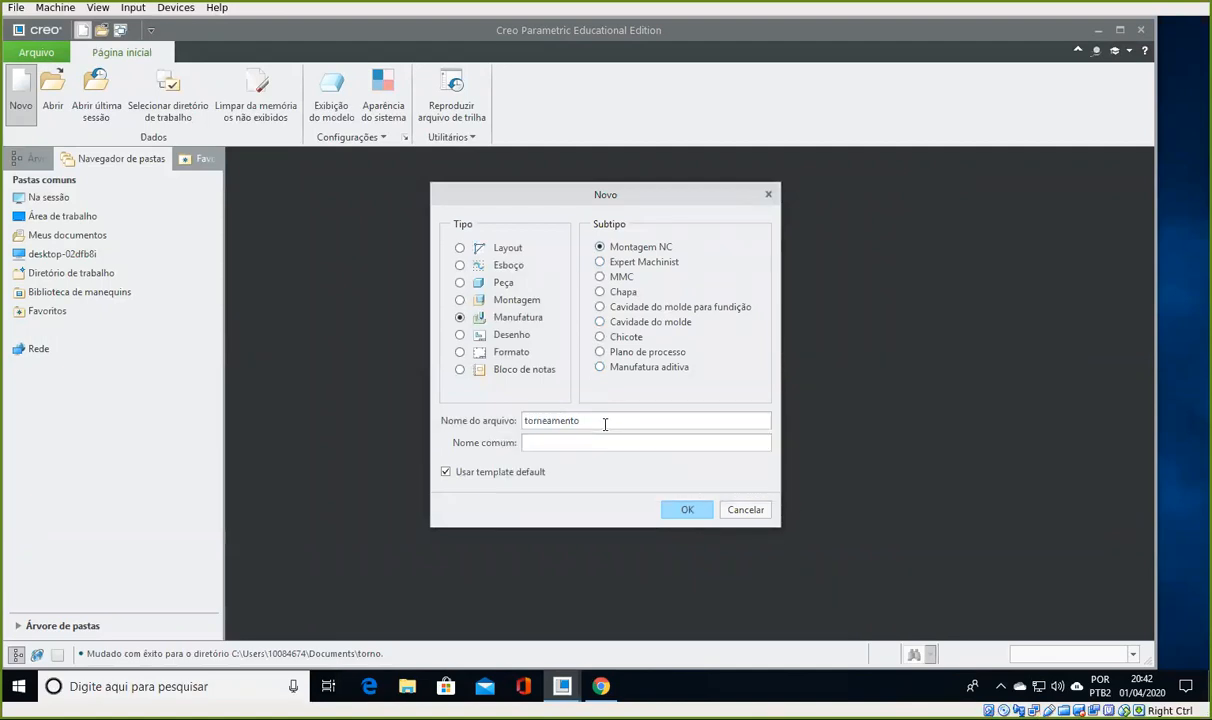
pyautogui.click(443, 473)
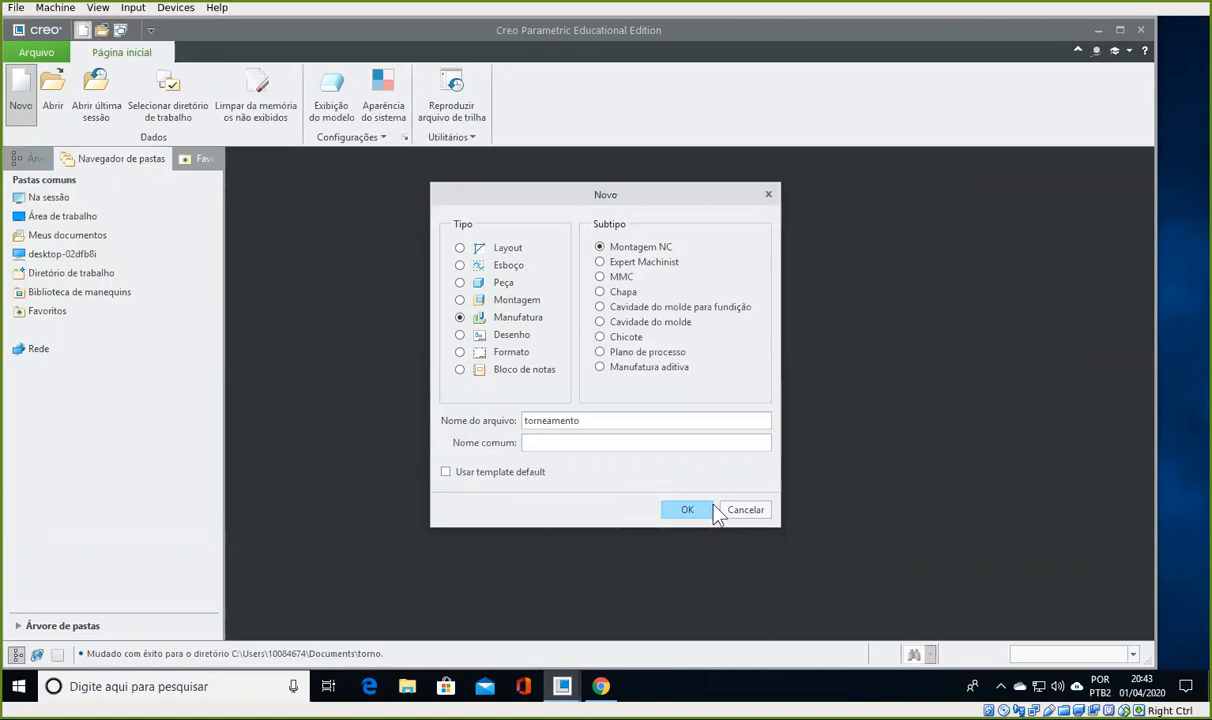
pyautogui.click(675, 510)
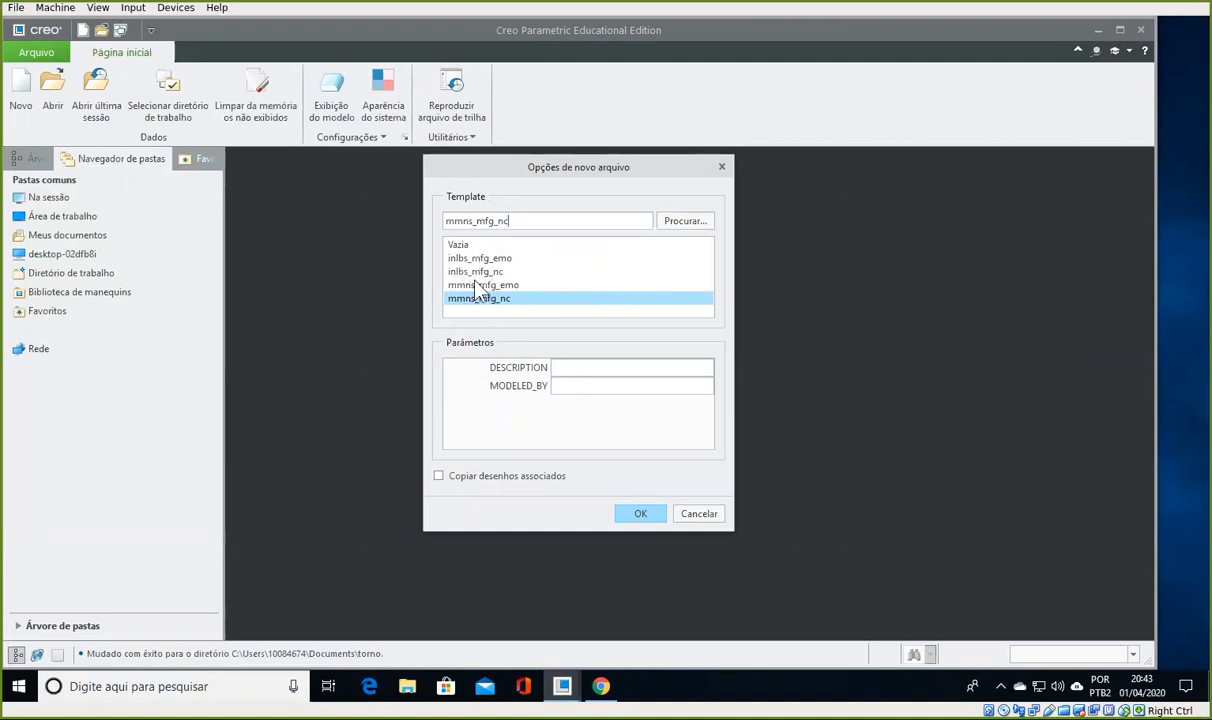
pyautogui.click(462, 245)
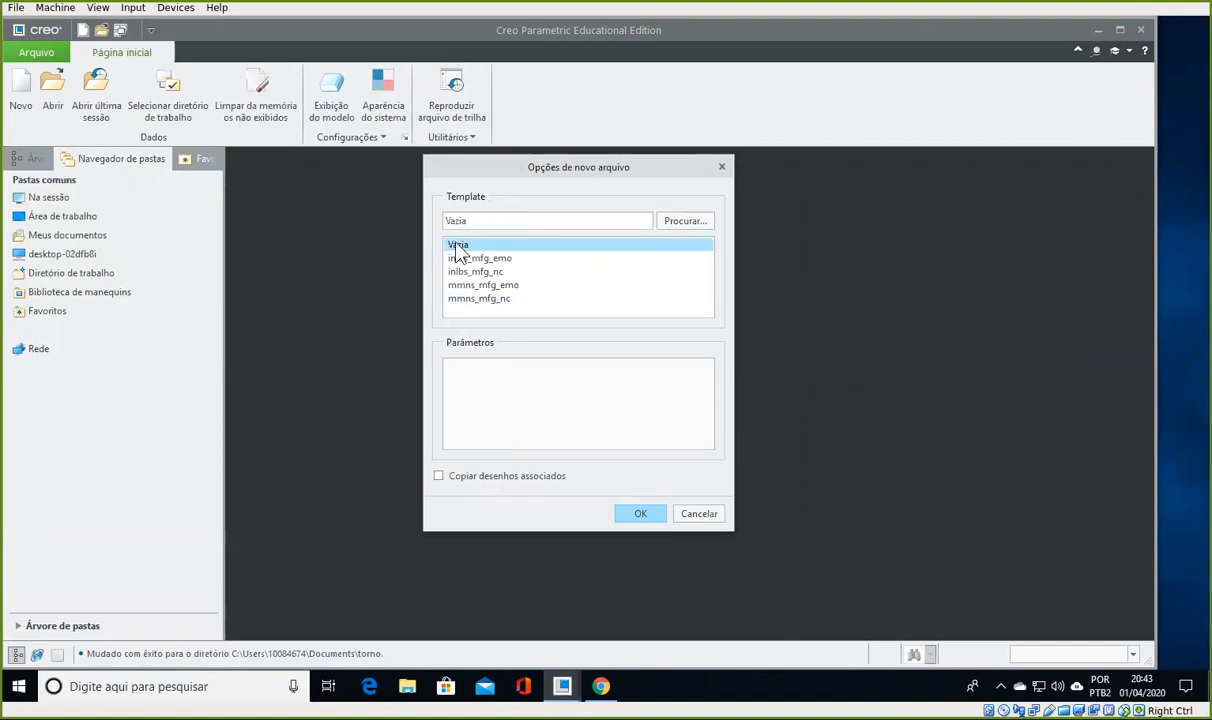
pyautogui.click(641, 516)
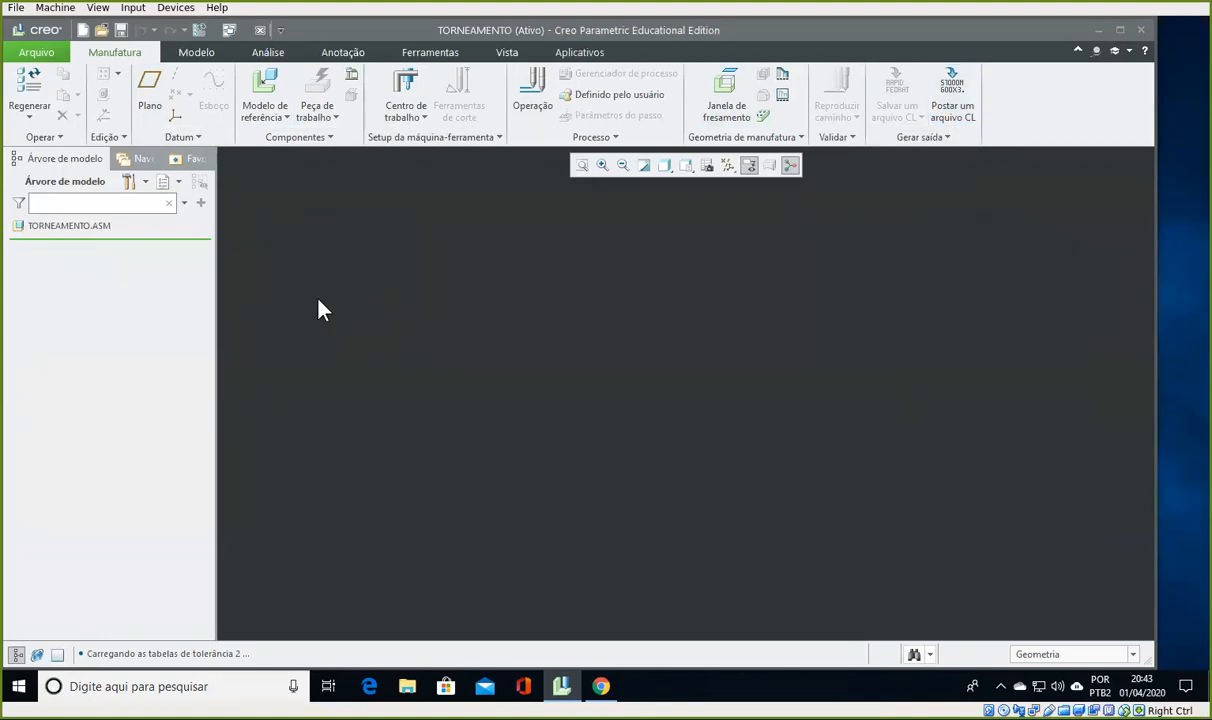
# - Insert roller.prt from the torno folder as the reference model of the manufacturing assembly
pyautogui.click(265, 85)
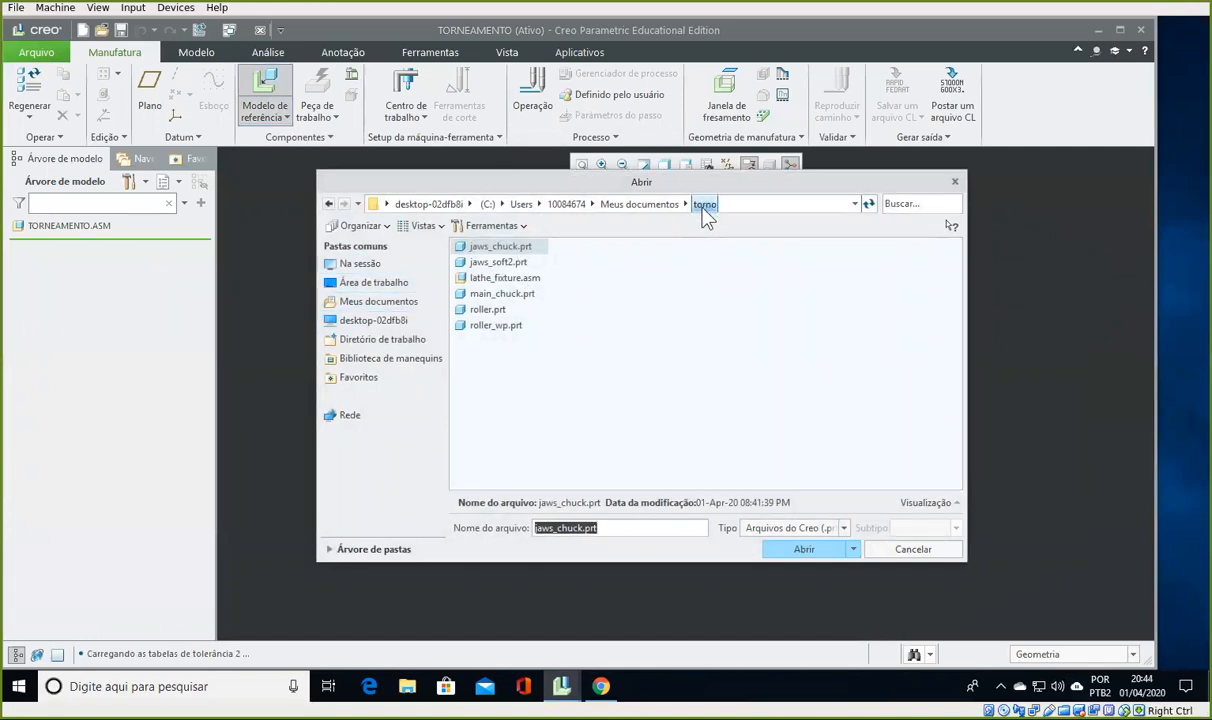
pyautogui.click(482, 312)
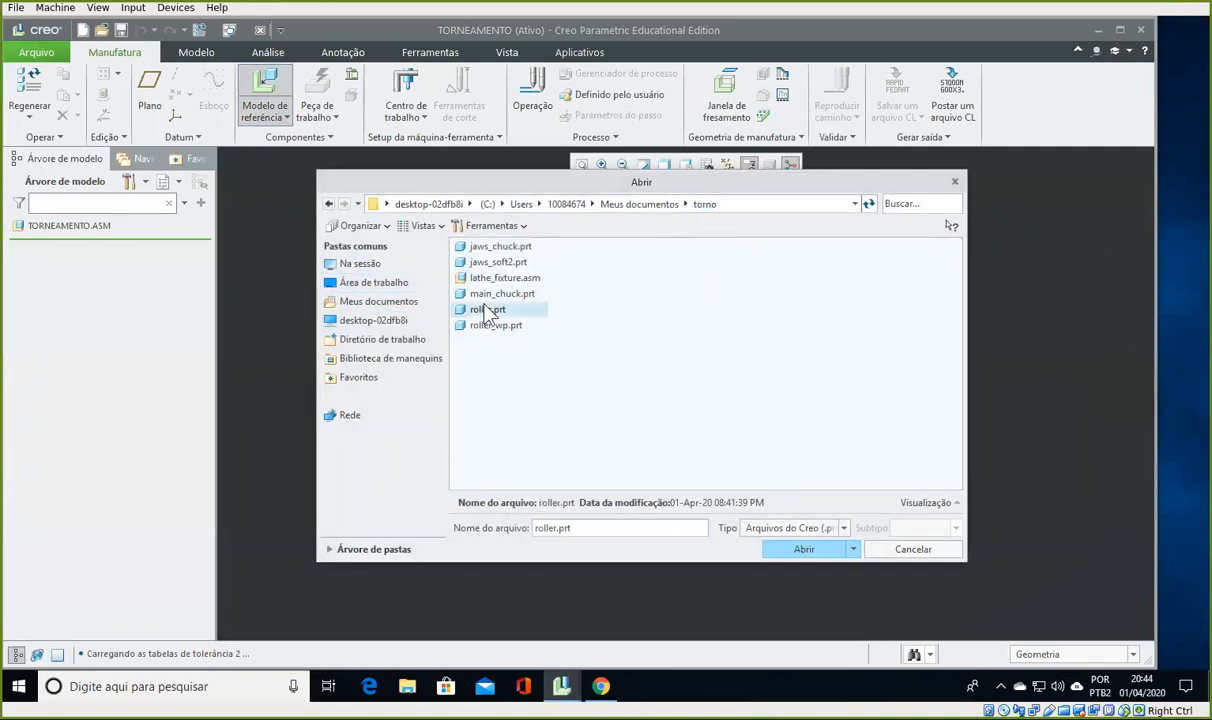
pyautogui.click(806, 551)
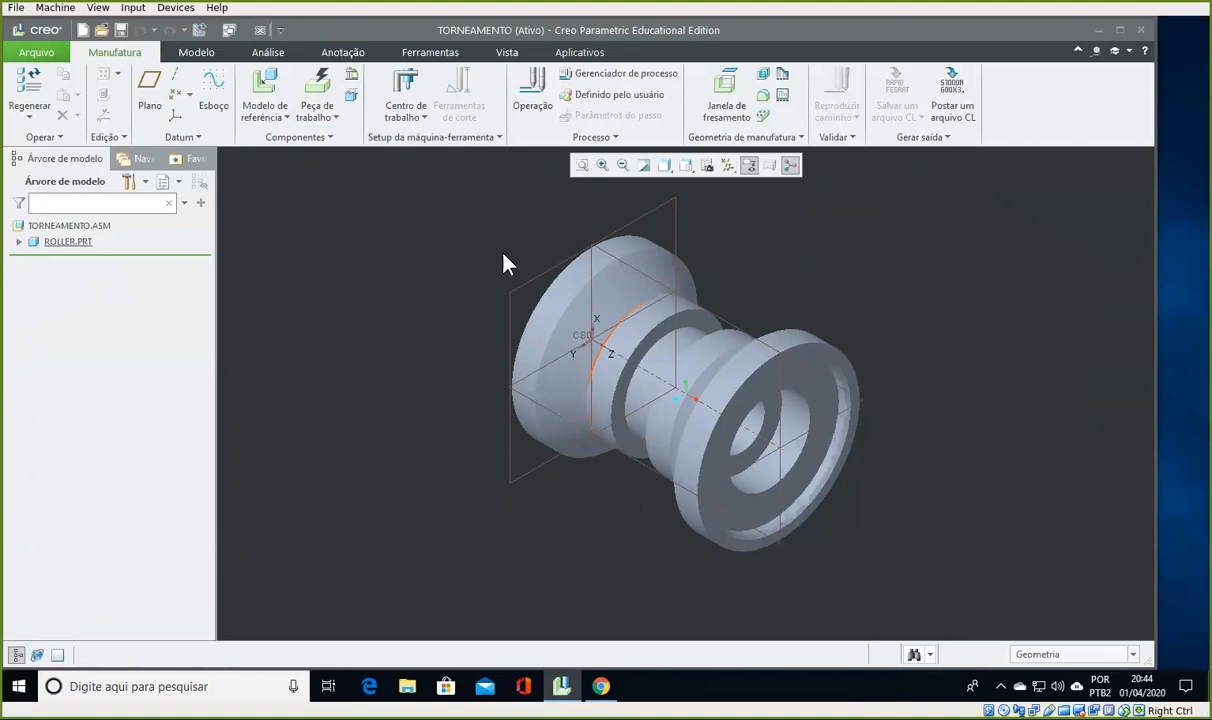
# - Assemble roller_wp.prt from the torno folder as the workpiece, placed with the Default constraint
pyautogui.click(331, 118)
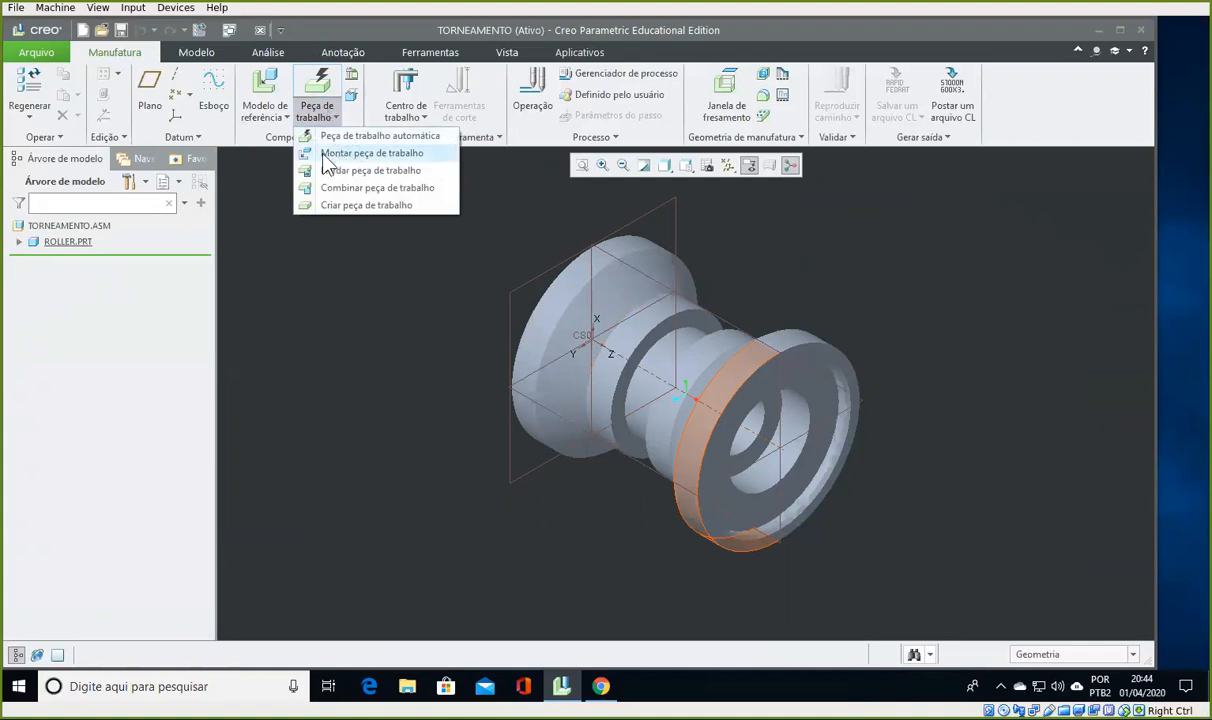
pyautogui.click(388, 155)
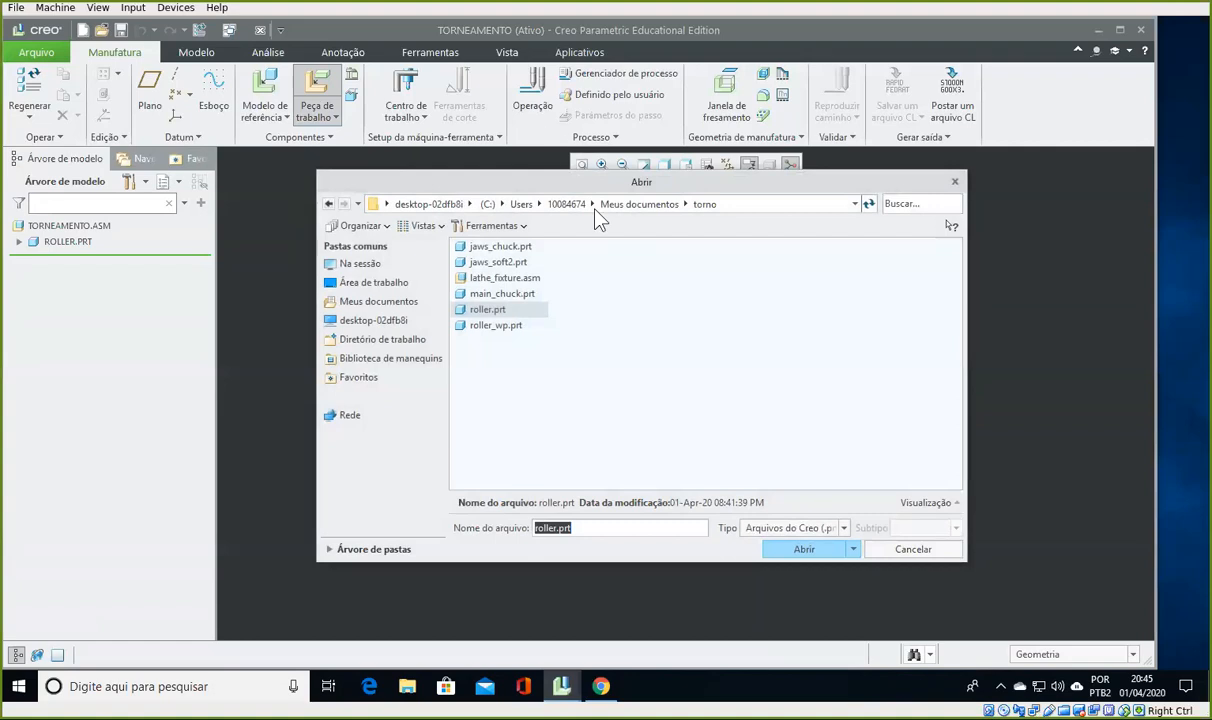
pyautogui.click(503, 328)
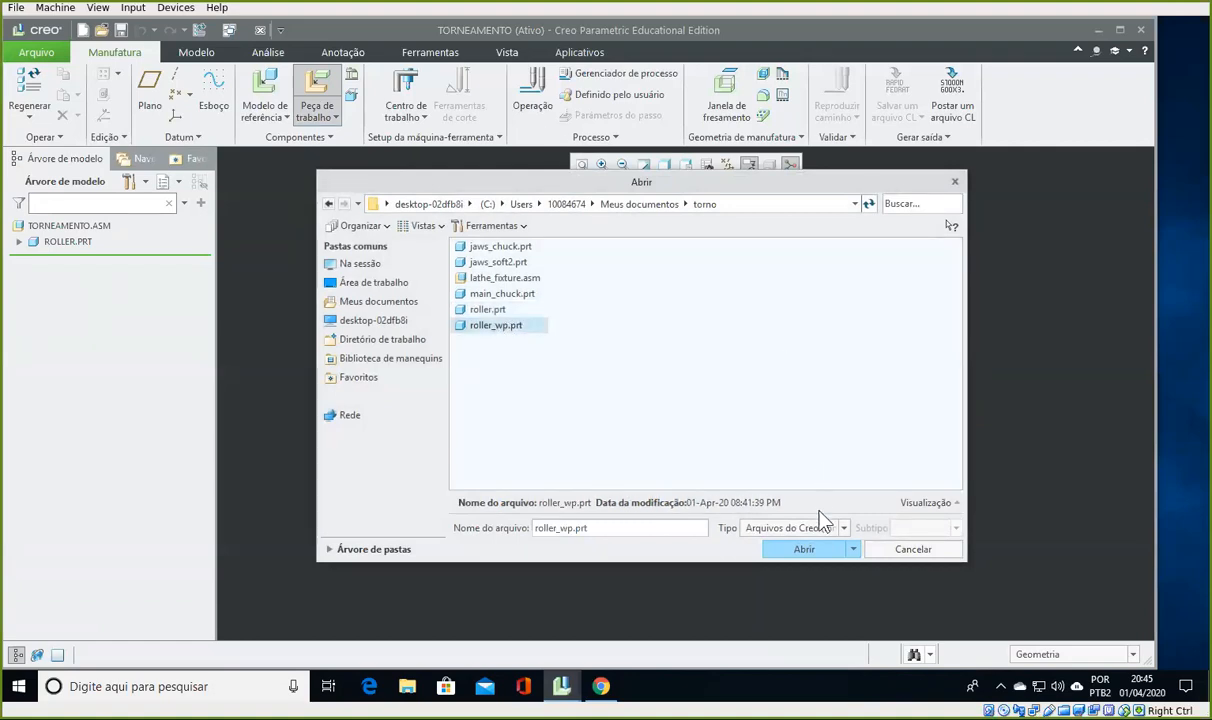
pyautogui.click(818, 551)
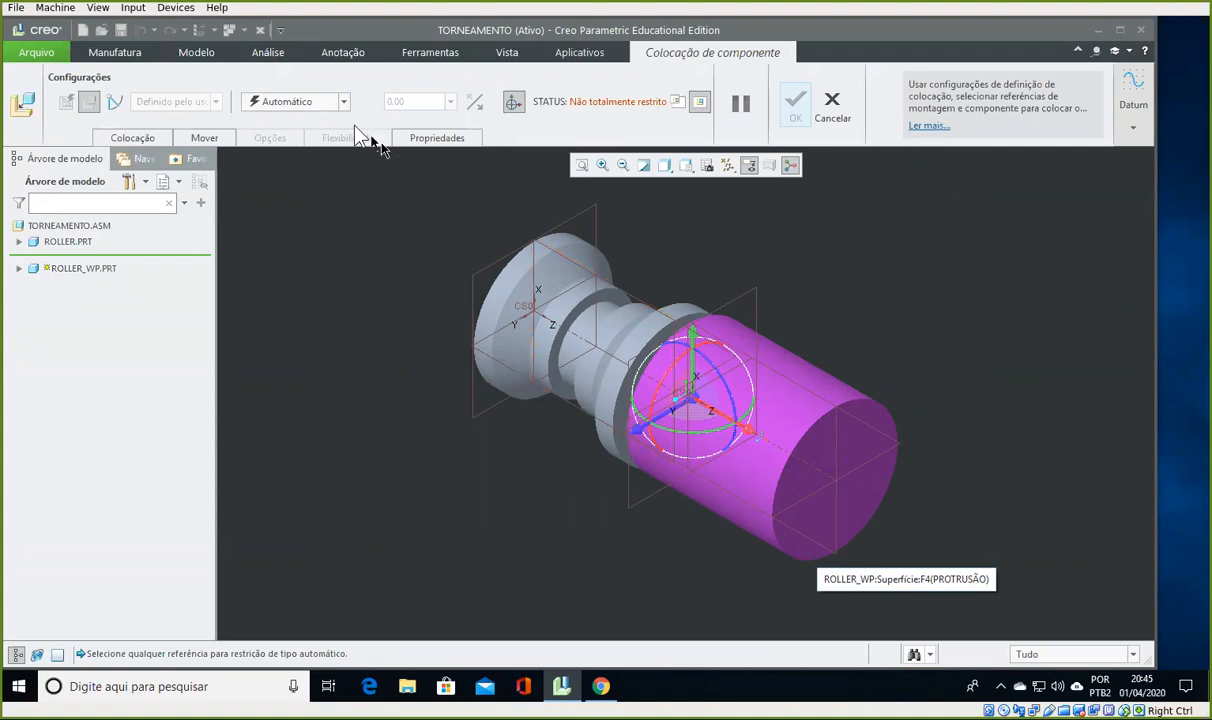
pyautogui.click(306, 101)
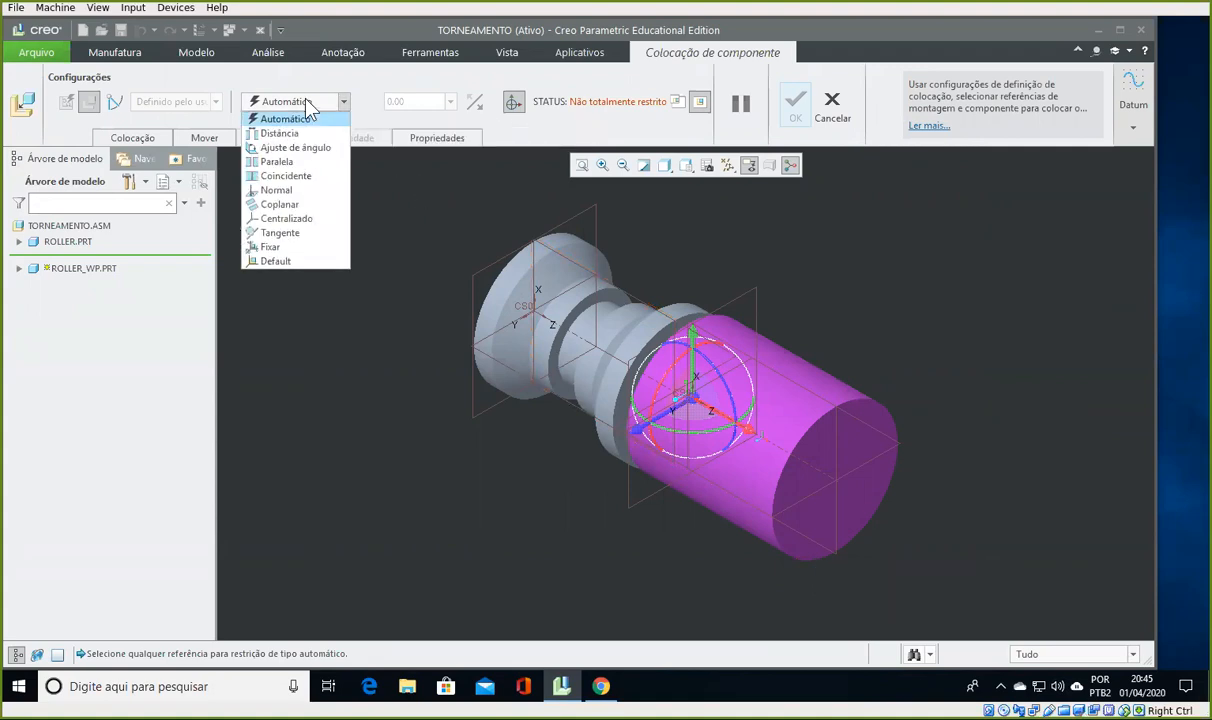
pyautogui.click(290, 259)
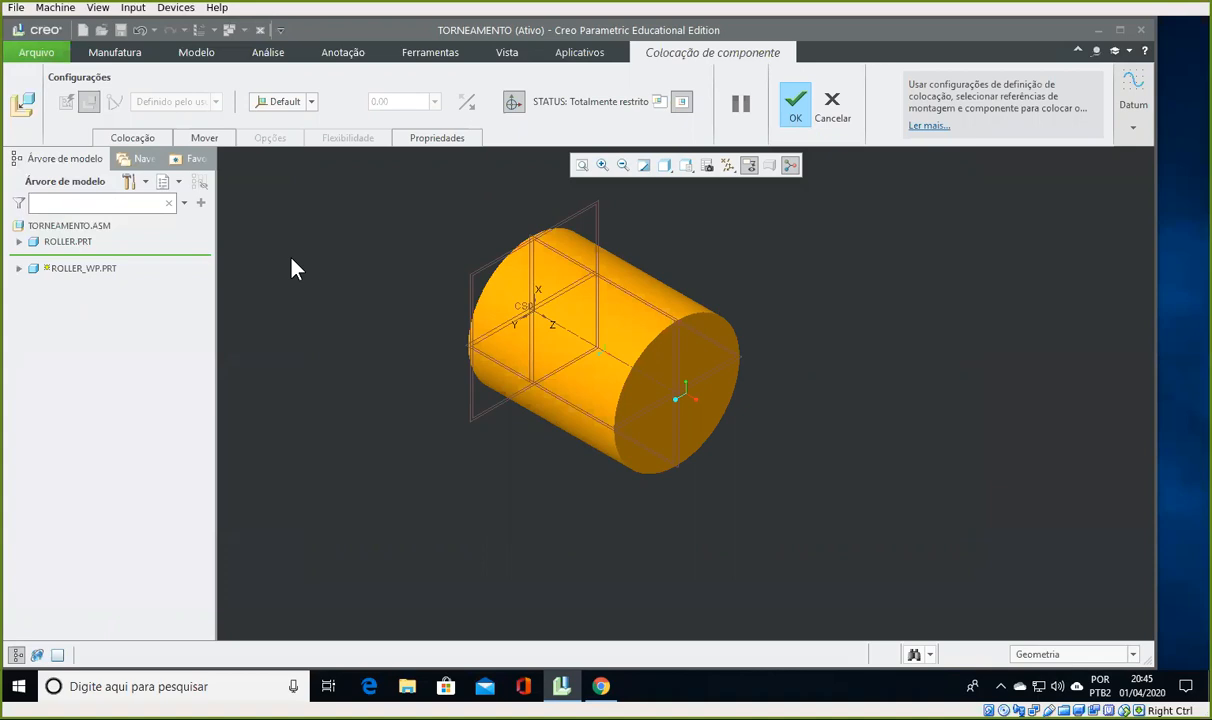
pyautogui.click(796, 109)
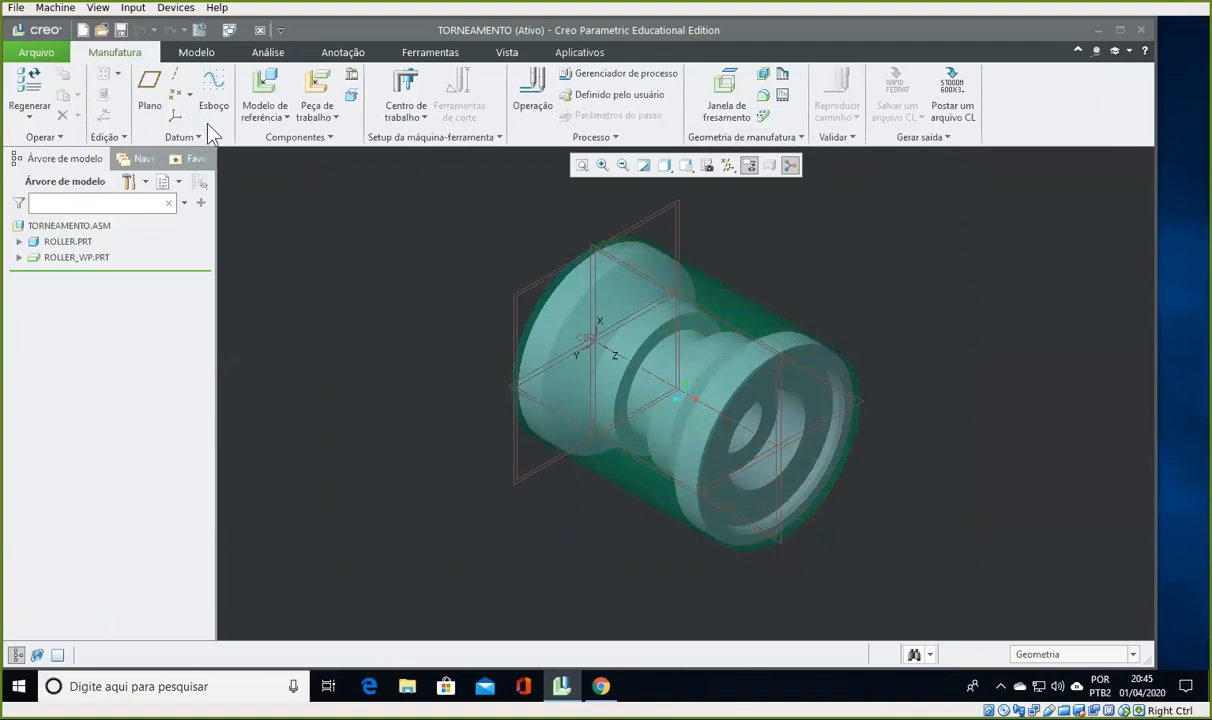
# - Save the torneamento assembly and maximize the program window
pyautogui.click(270, 76)
pyautogui.click(120, 30)
pyautogui.click(1112, 33)
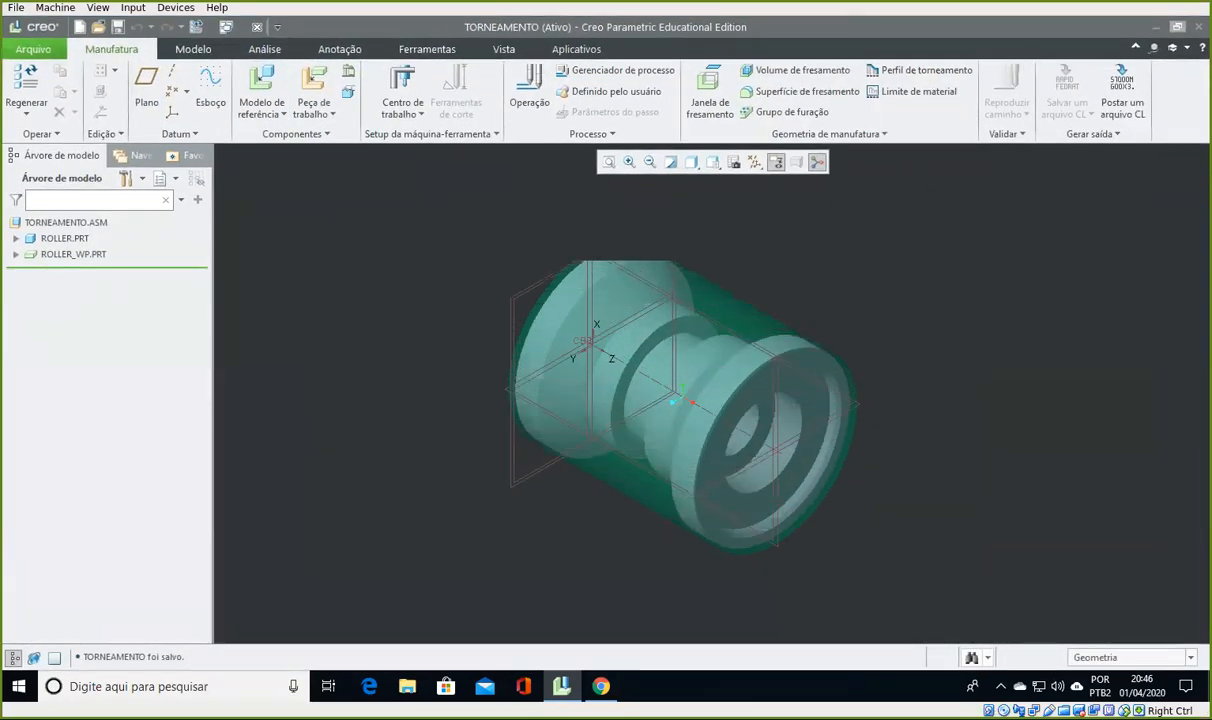
# - Start a new machining operation and add a lathe (Torno) work center to it
pyautogui.click(533, 112)
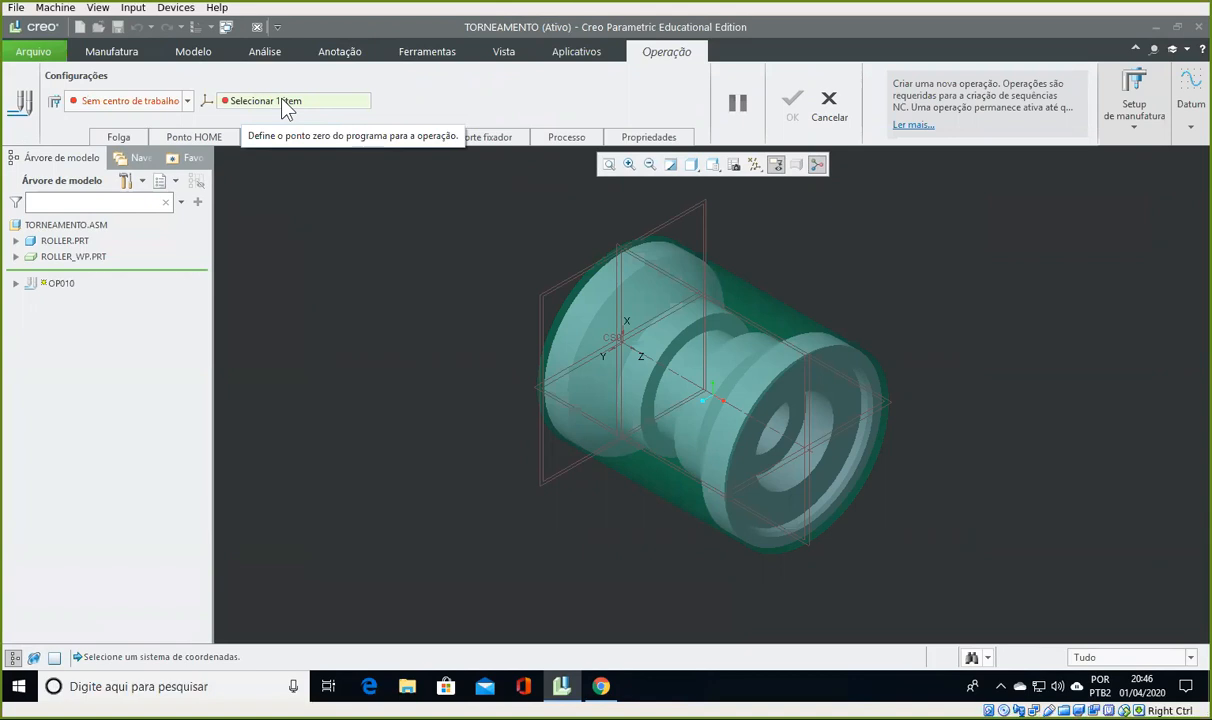
pyautogui.click(470, 143)
pyautogui.click(472, 143)
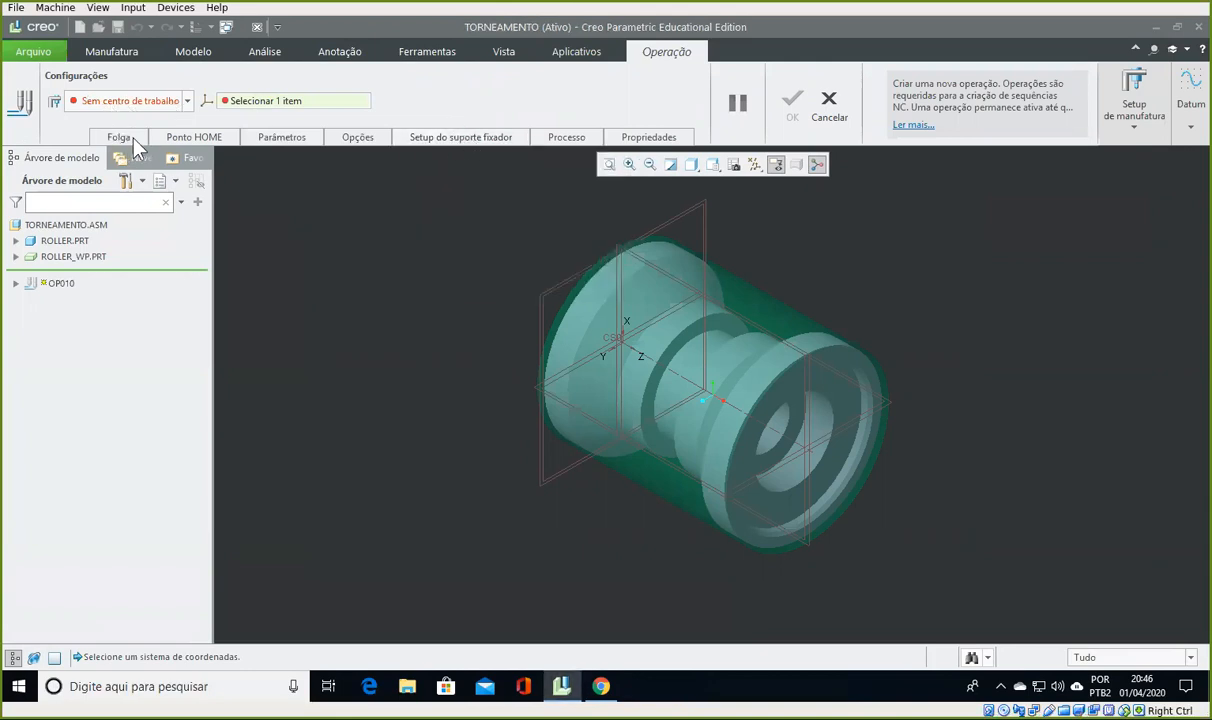
pyautogui.click(100, 100)
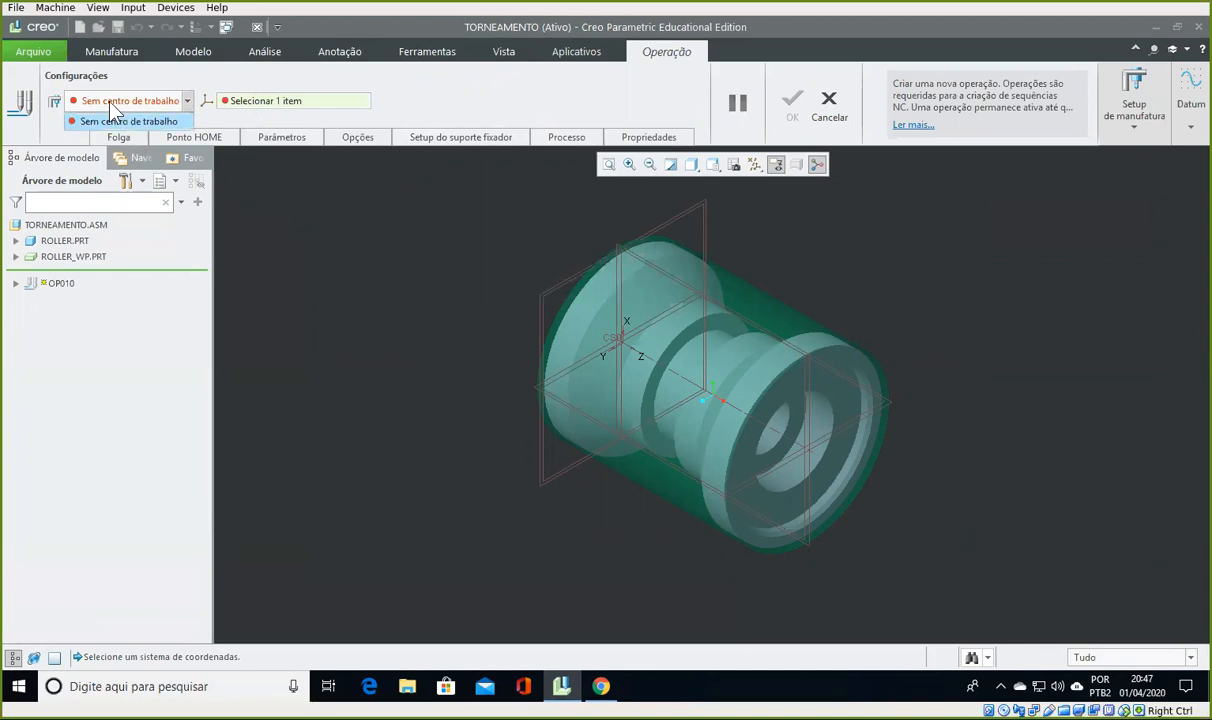
pyautogui.click(104, 120)
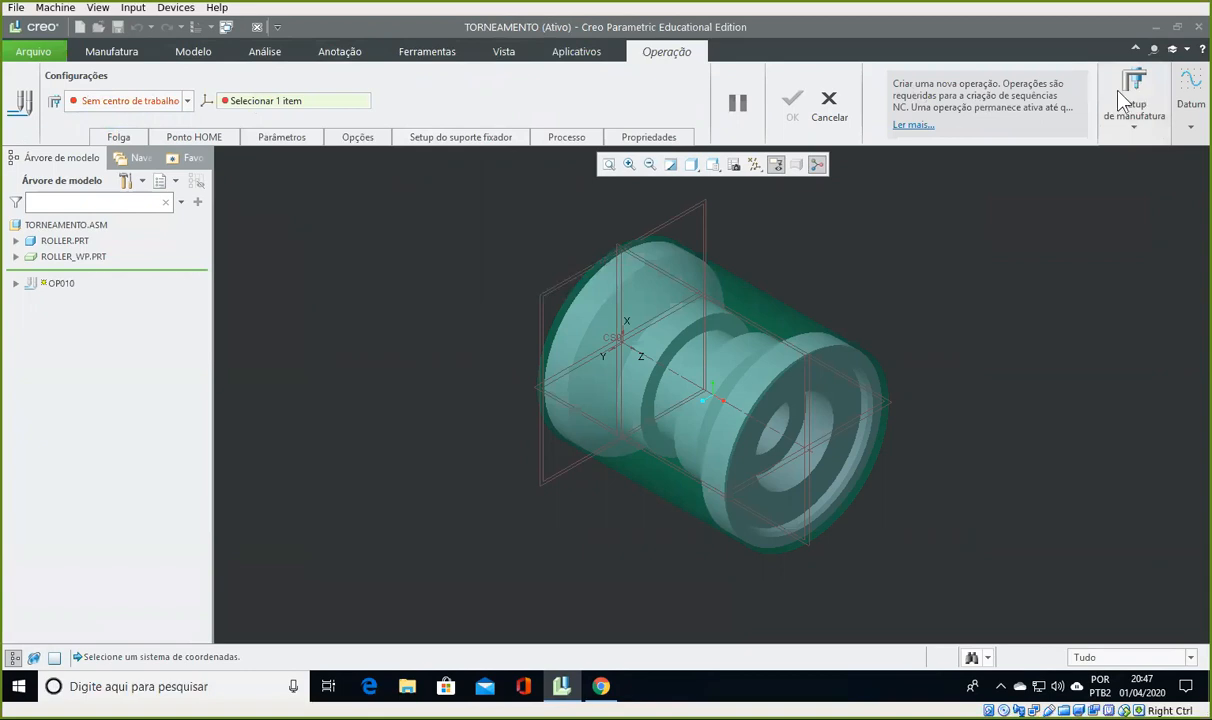
pyautogui.click(1130, 128)
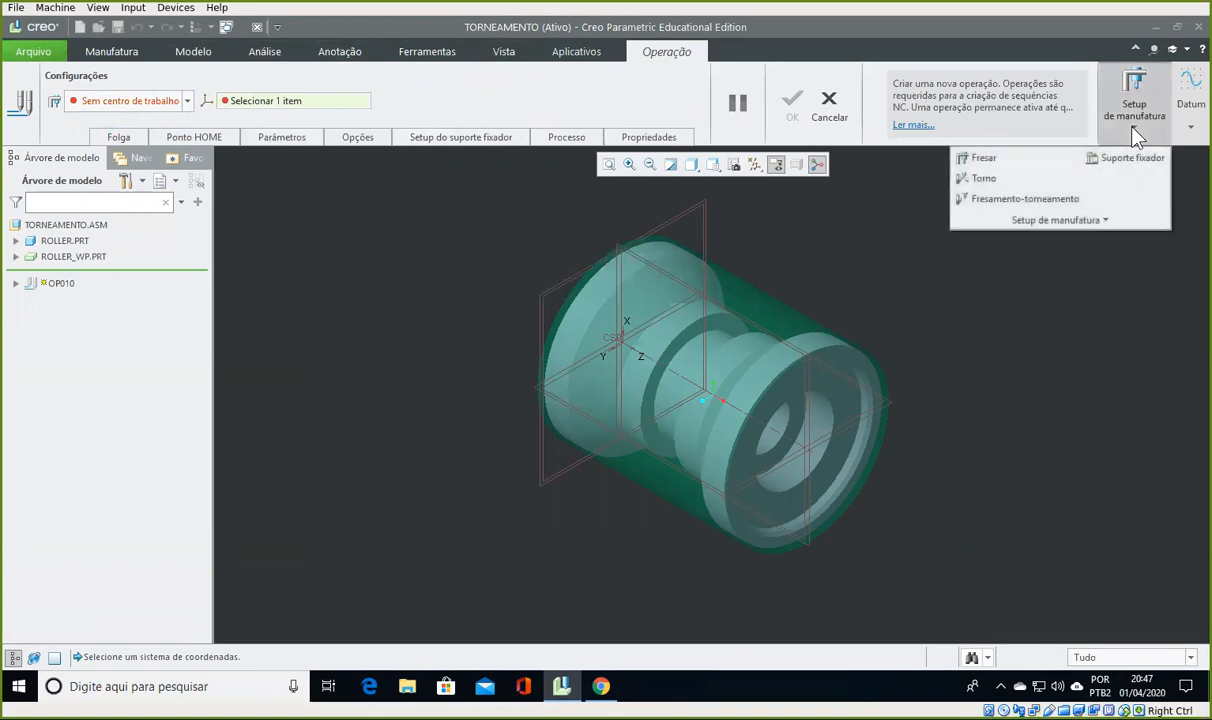
pyautogui.click(986, 184)
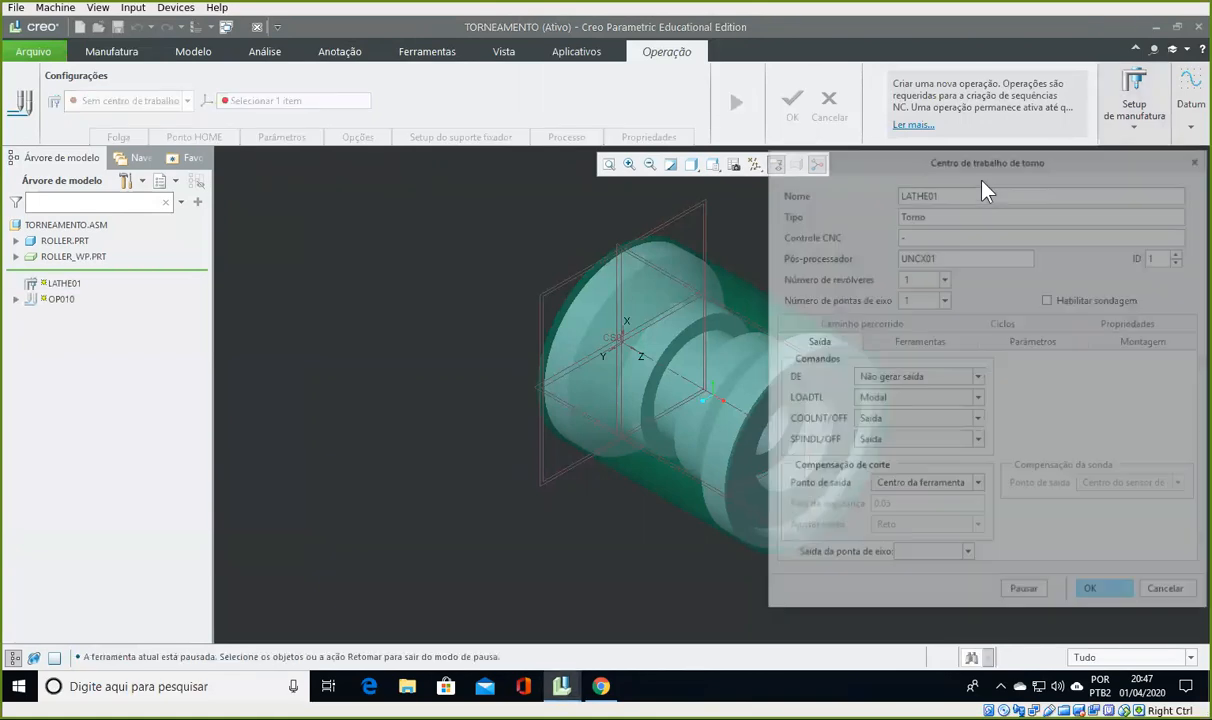
pyautogui.moveTo(975, 163); pyautogui.dragTo(889, 99)
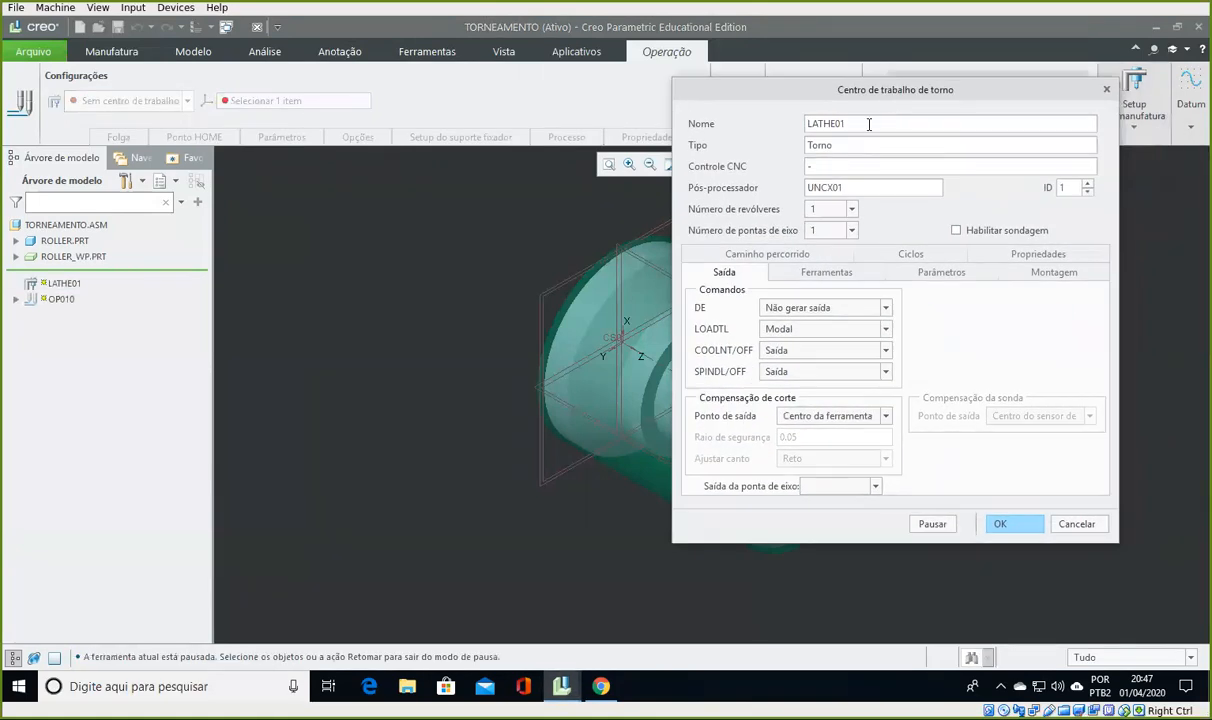
# - Name the lathe work center Centur_30_D and set its CNC control to Siemens
pyautogui.doubleClick(862, 125)
pyautogui.write('Ce')
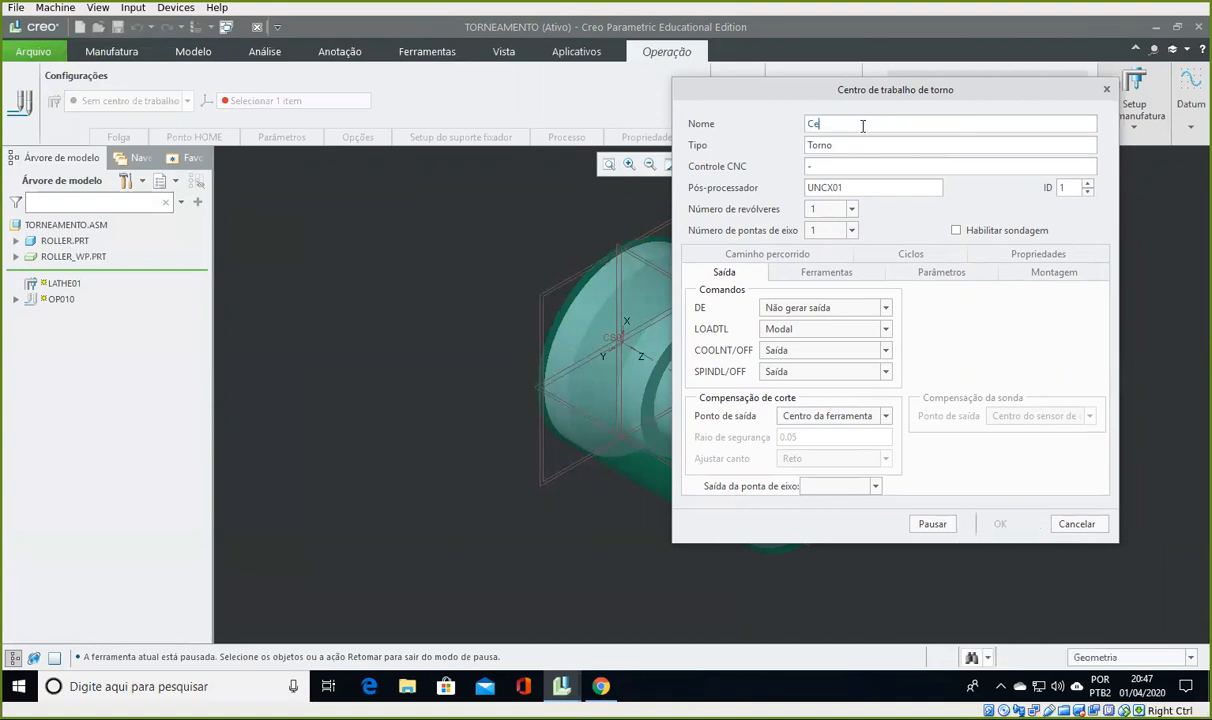
pyautogui.write('ntur_30_D')
pyautogui.moveTo(833, 124); pyautogui.dragTo(880, 148)
pyautogui.click(939, 118)
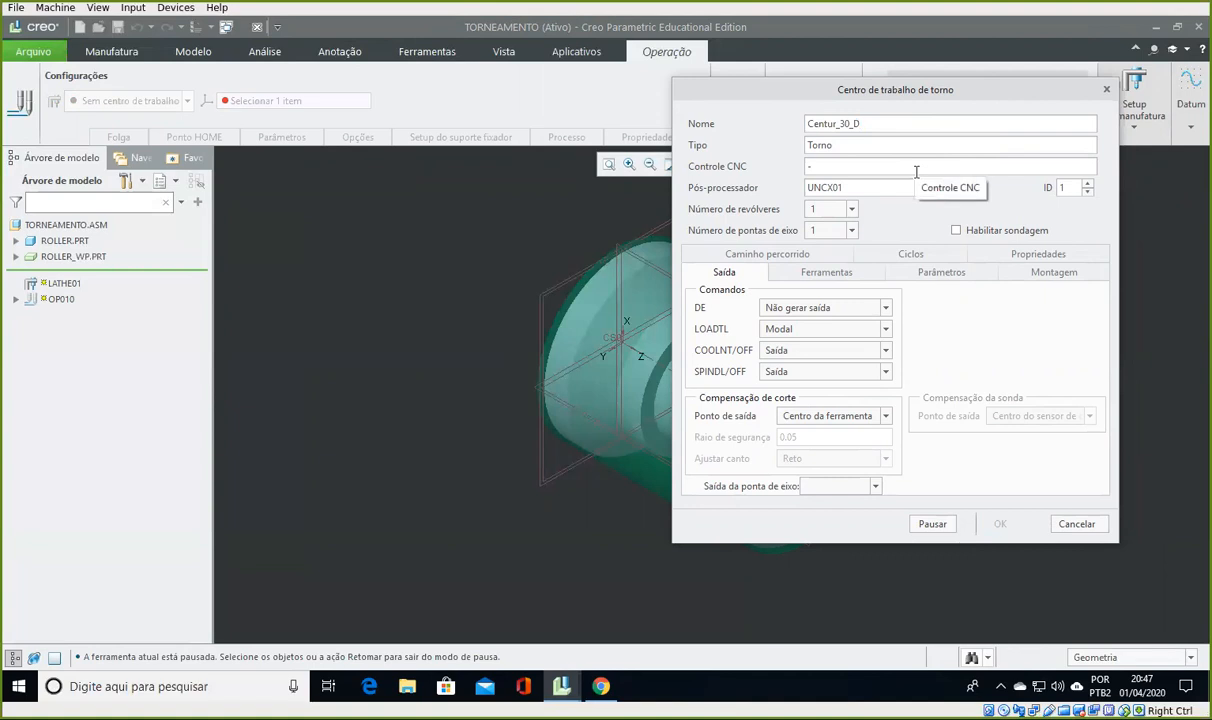
pyautogui.click(837, 166)
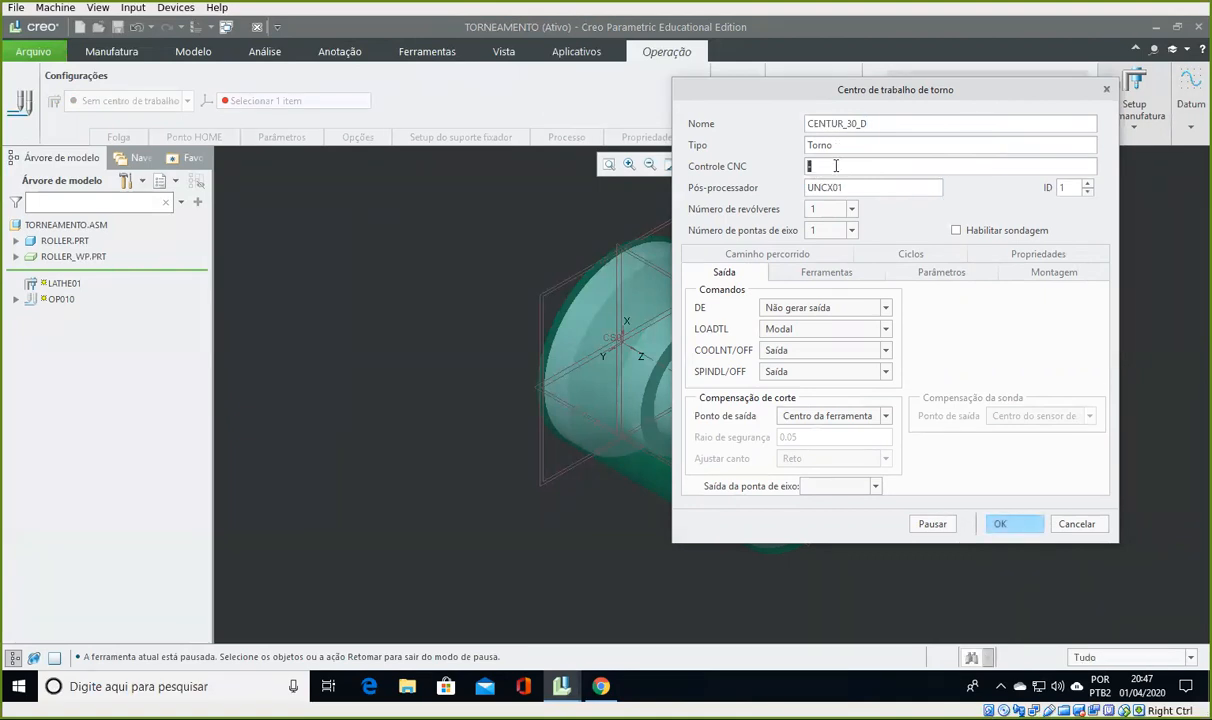
pyautogui.write('Siemens')
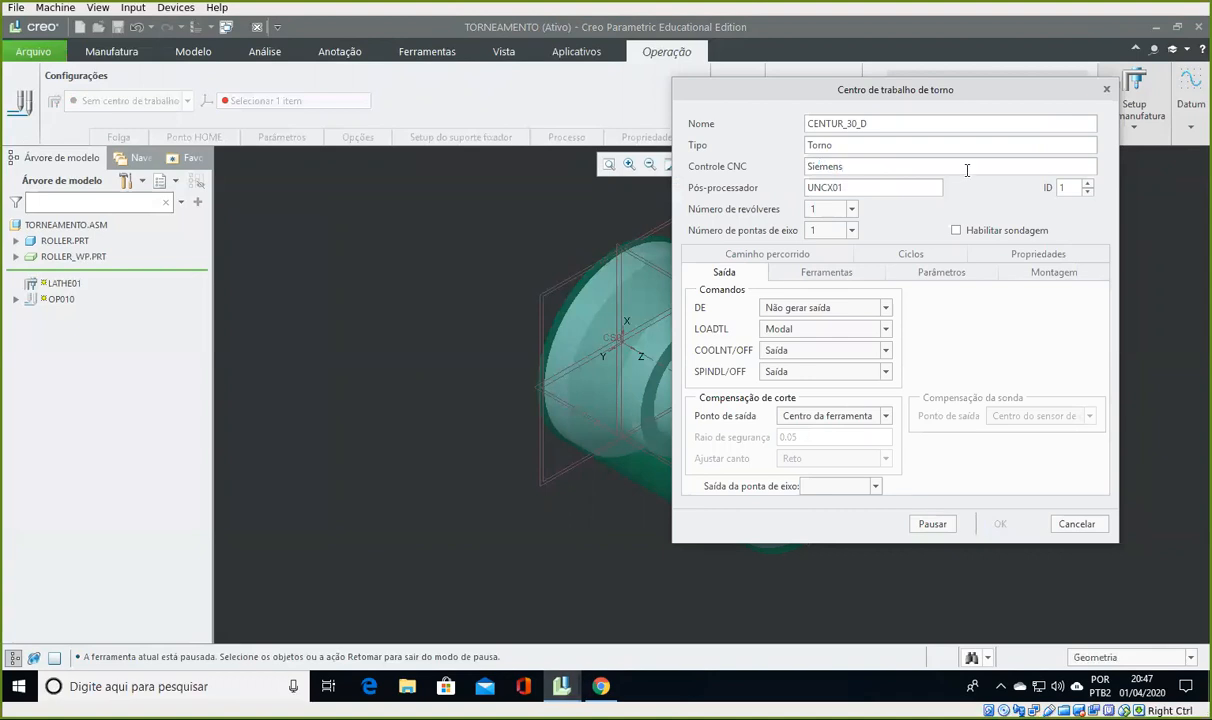
# - Keep one turret and one spindle for the lathe, and set its rapid feed rate to 3000 MMPM
pyautogui.click(840, 213)
pyautogui.click(838, 218)
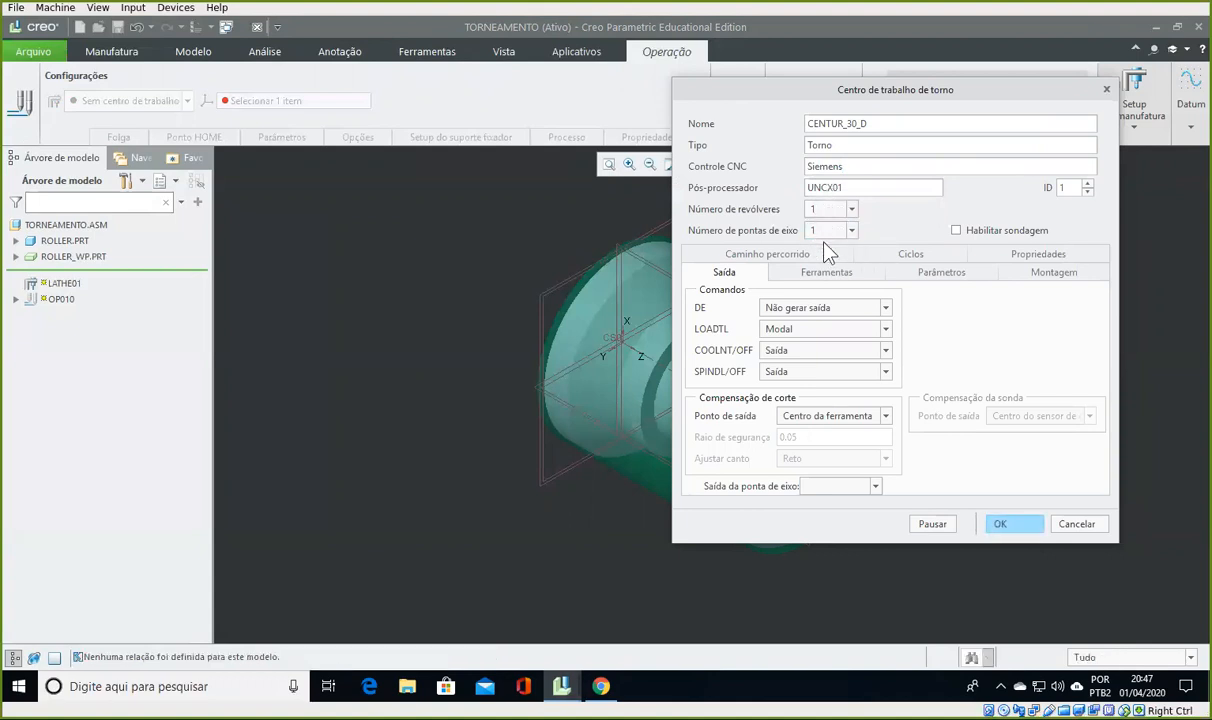
pyautogui.click(828, 245)
pyautogui.click(803, 270)
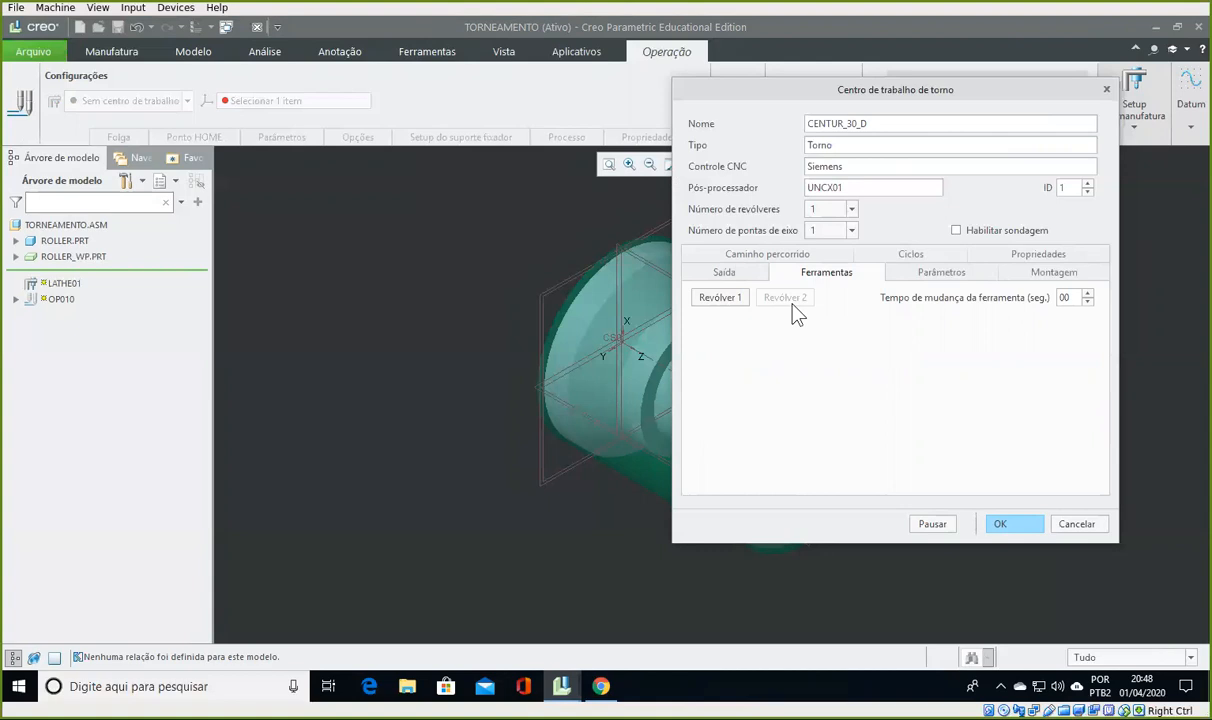
pyautogui.click(935, 278)
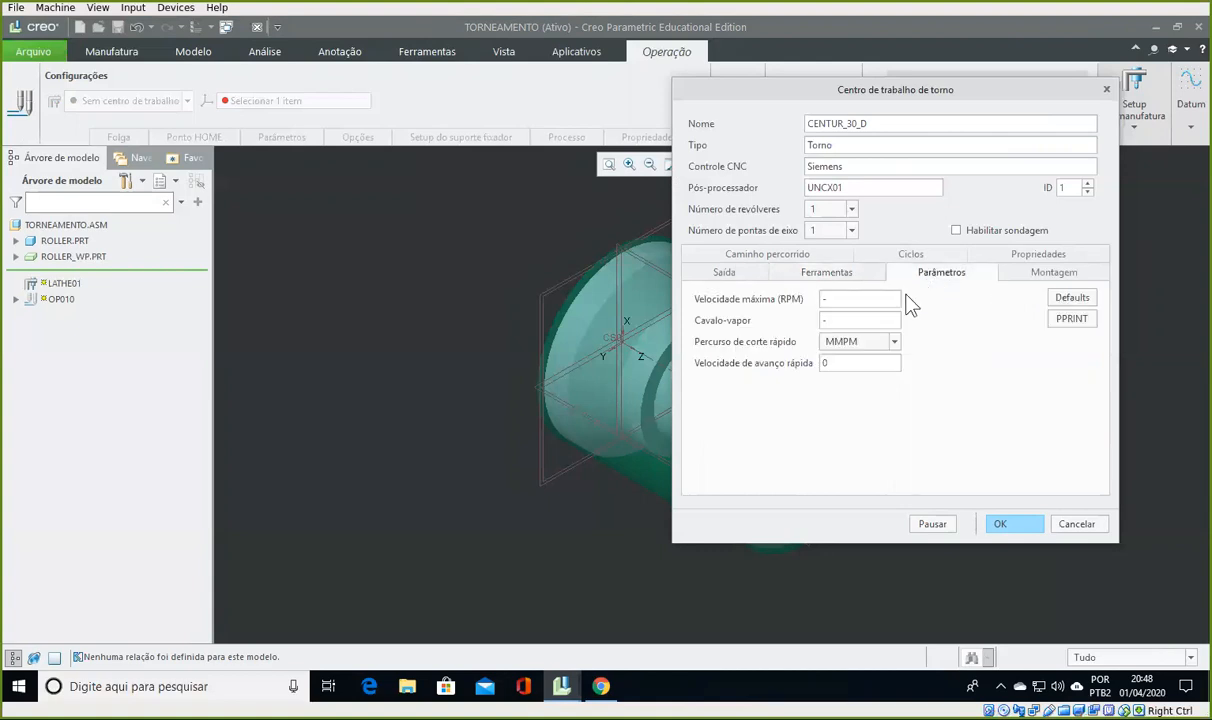
pyautogui.doubleClick(851, 362)
pyautogui.write('3000')
# - Keep the lathe's orientation Horizontal, check its travel, cycle and property settings, and accept the work center
pyautogui.click(1028, 276)
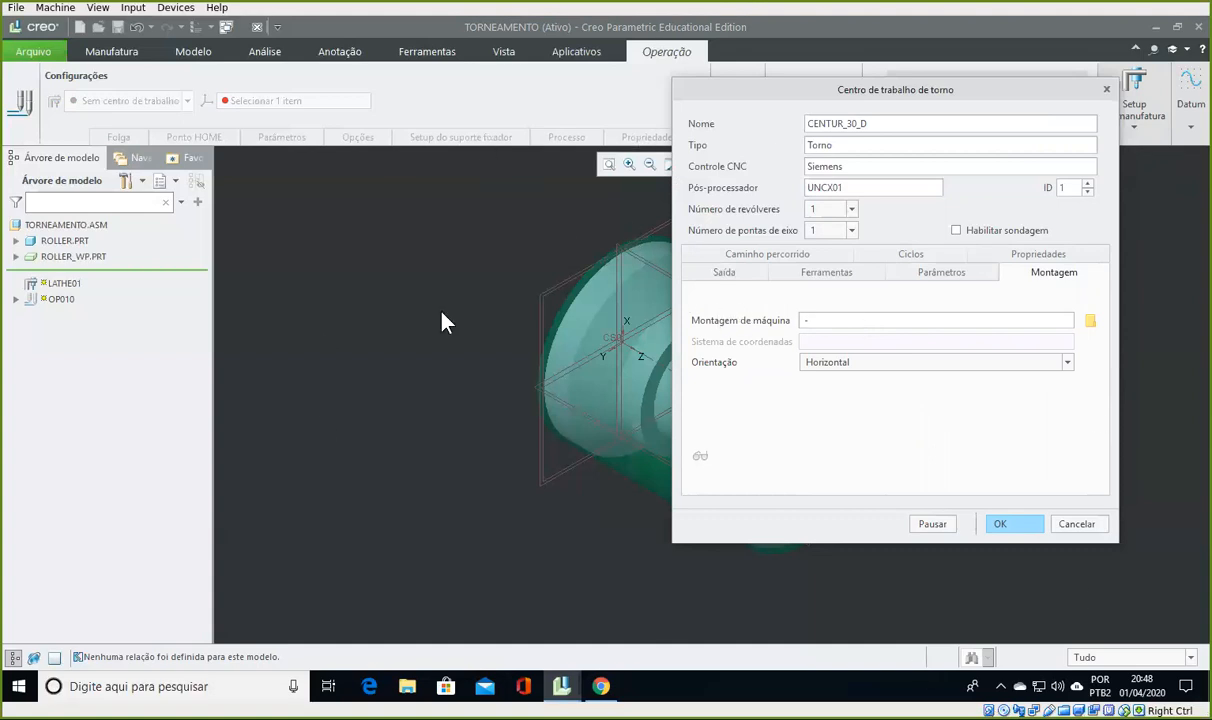
pyautogui.click(820, 368)
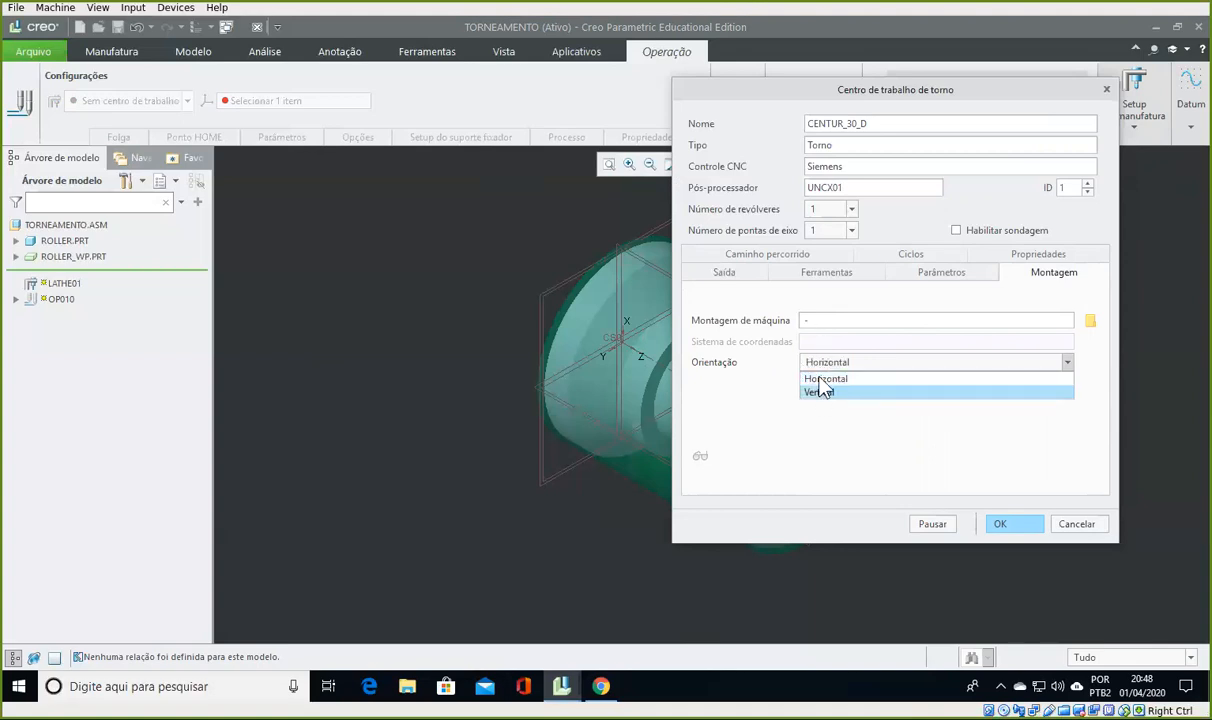
pyautogui.click(820, 378)
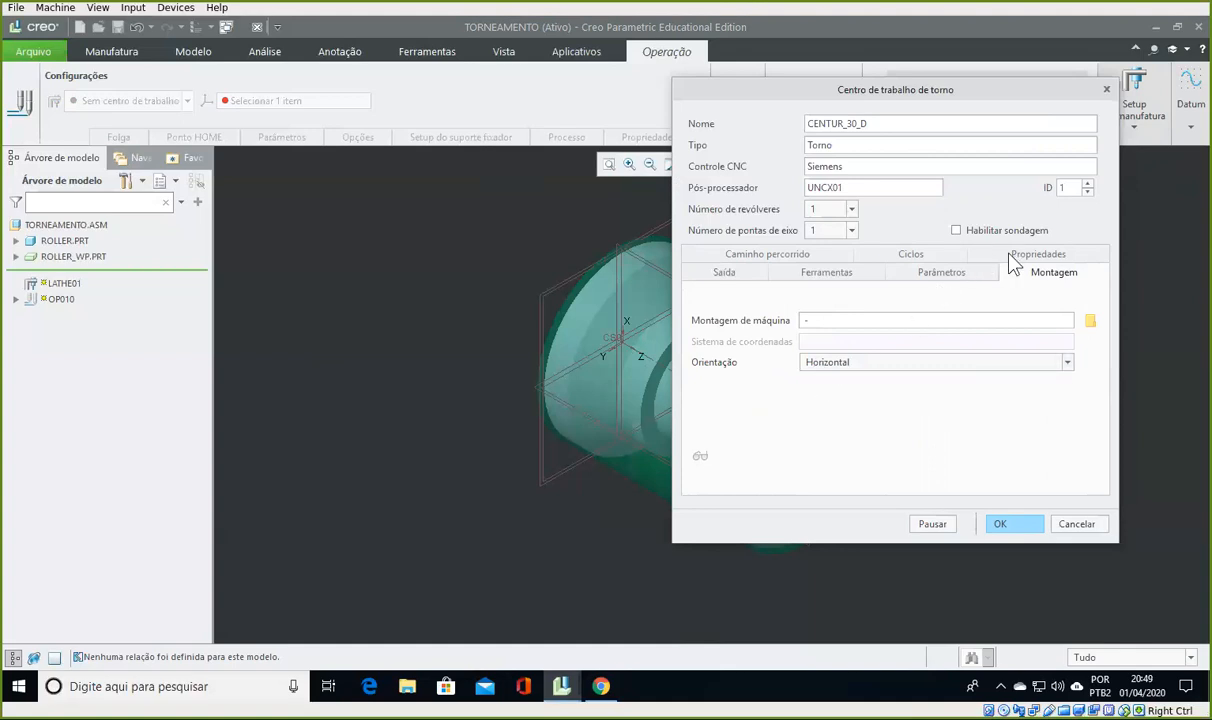
pyautogui.click(797, 256)
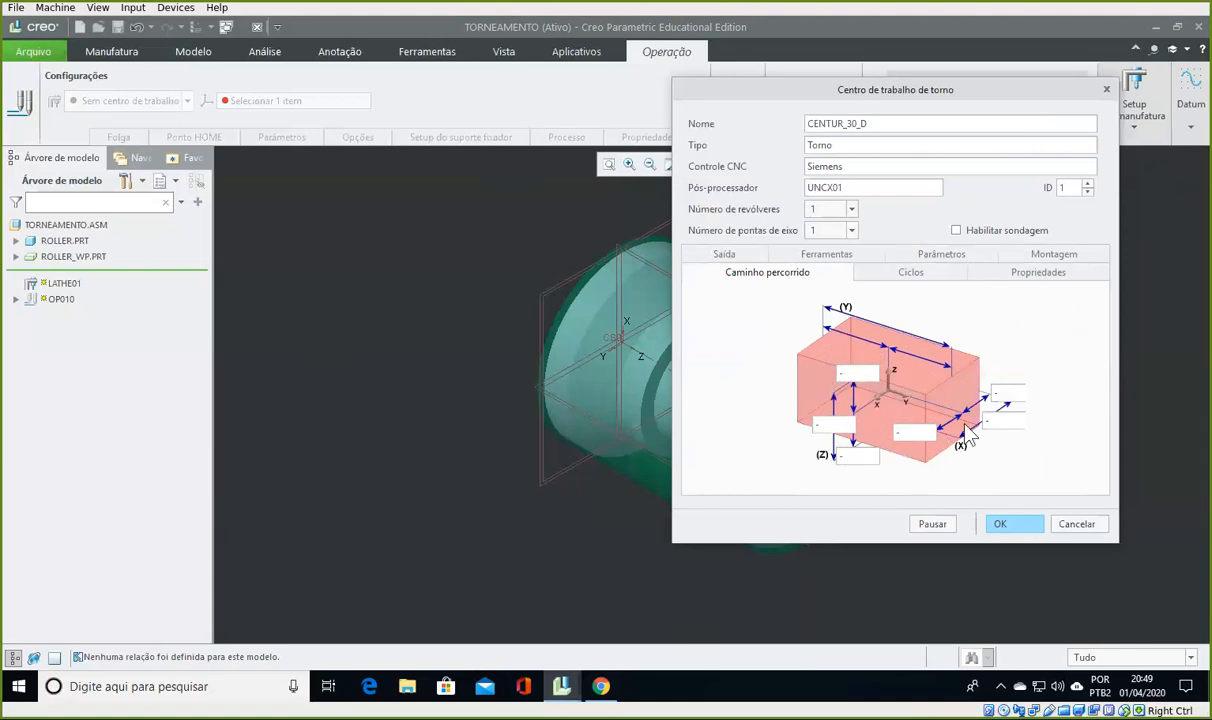
pyautogui.click(920, 274)
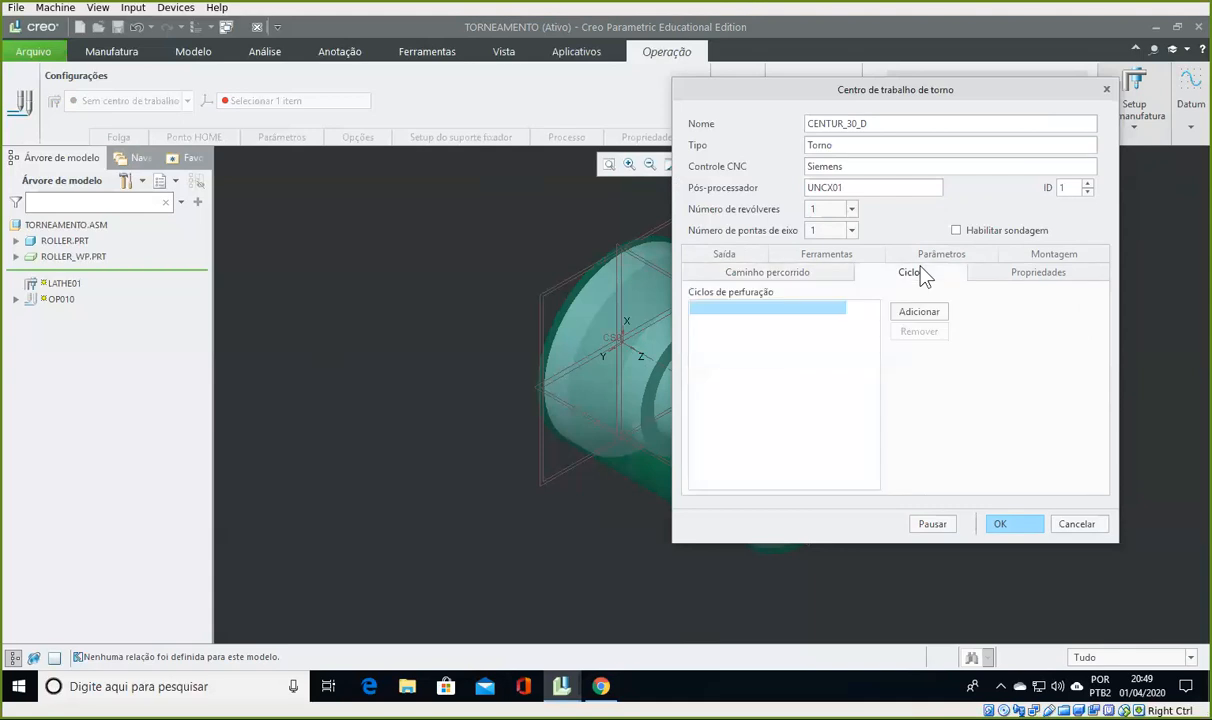
pyautogui.click(1038, 273)
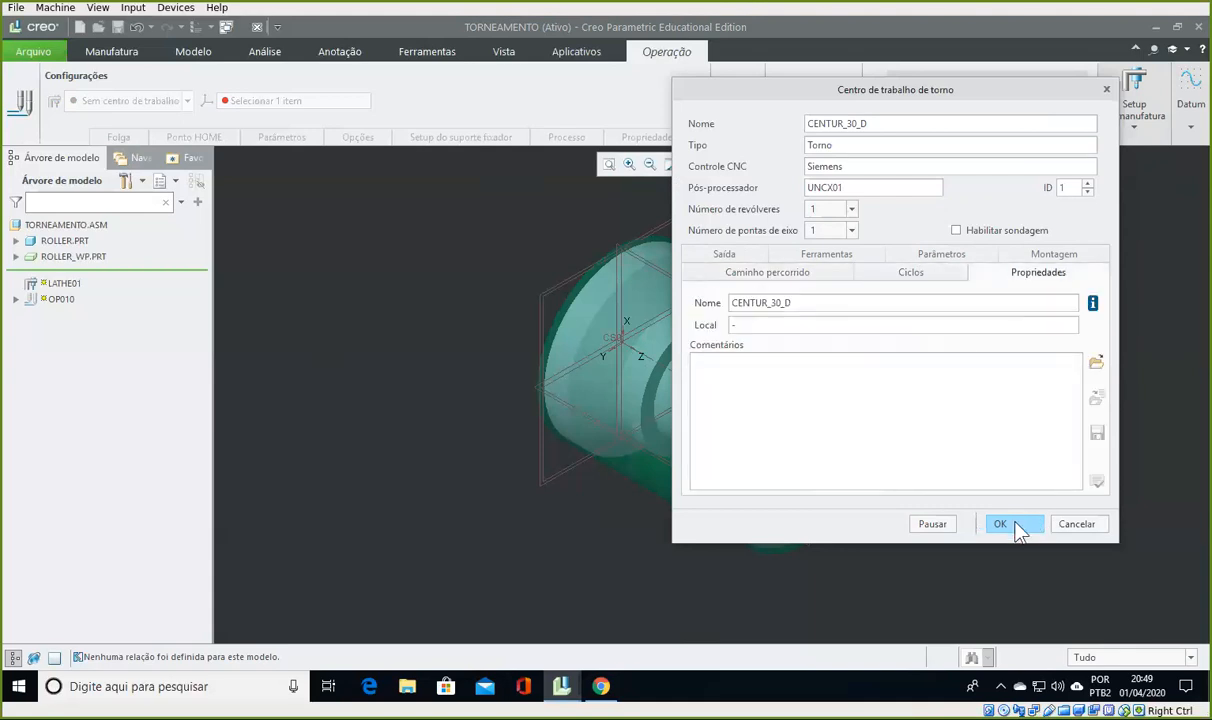
pyautogui.click(1000, 524)
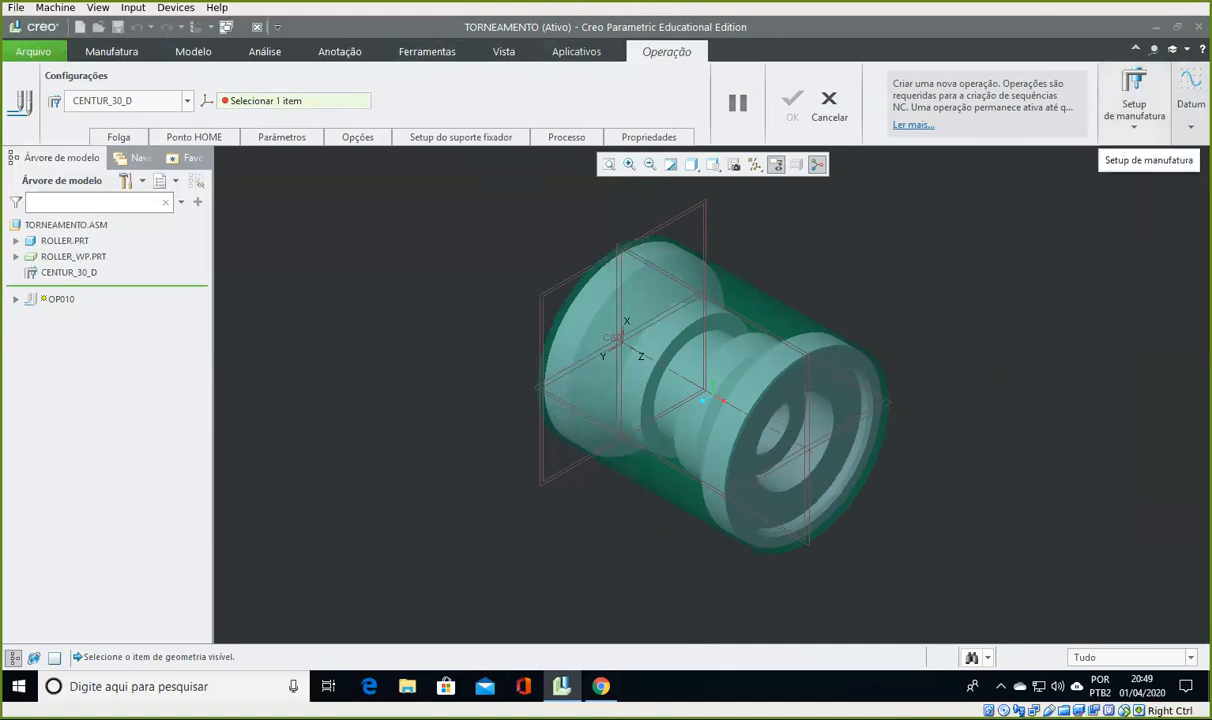
# - Place a datum coordinate system on the workpiece's front end face, with datum planes DTM3 and DTM2 as offset references
pyautogui.click(1190, 100)
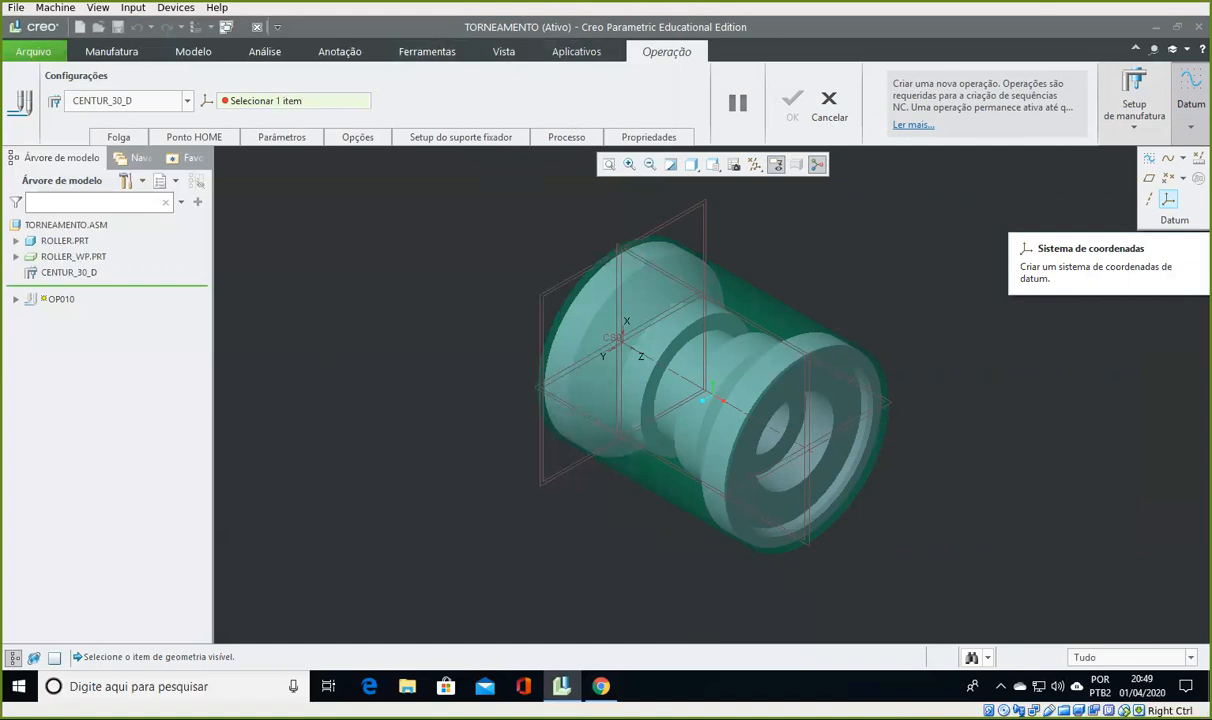
pyautogui.click(1168, 199)
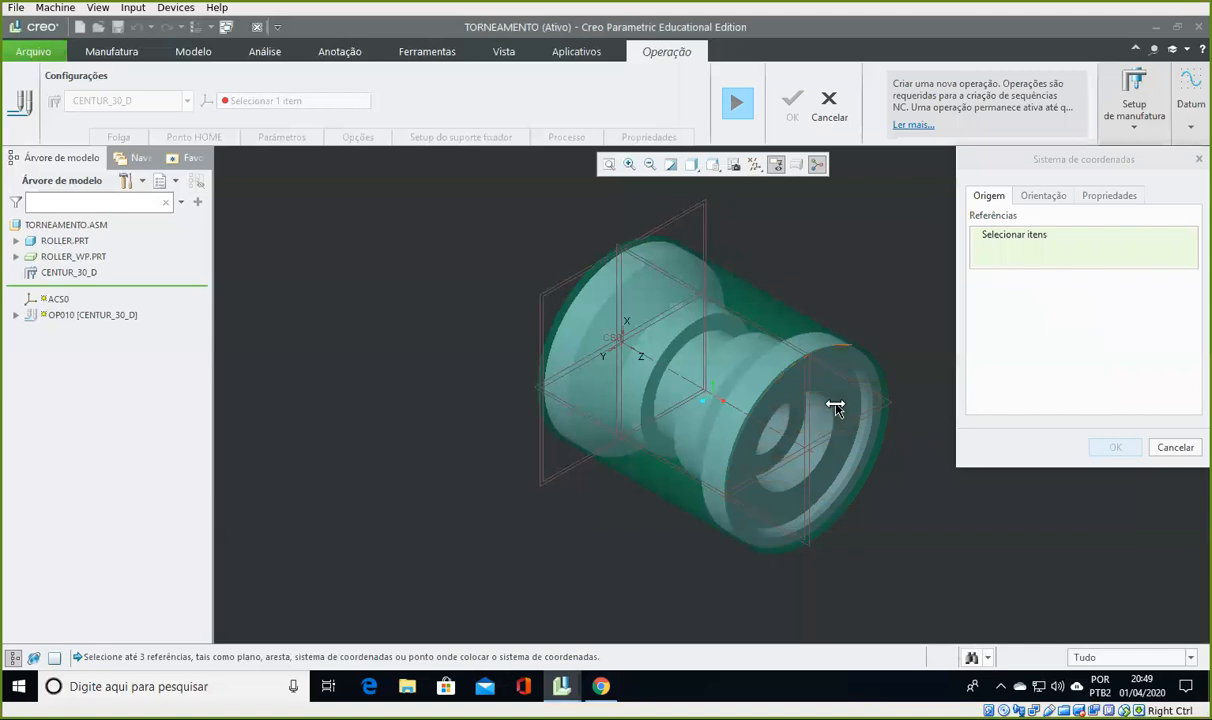
pyautogui.click(803, 480)
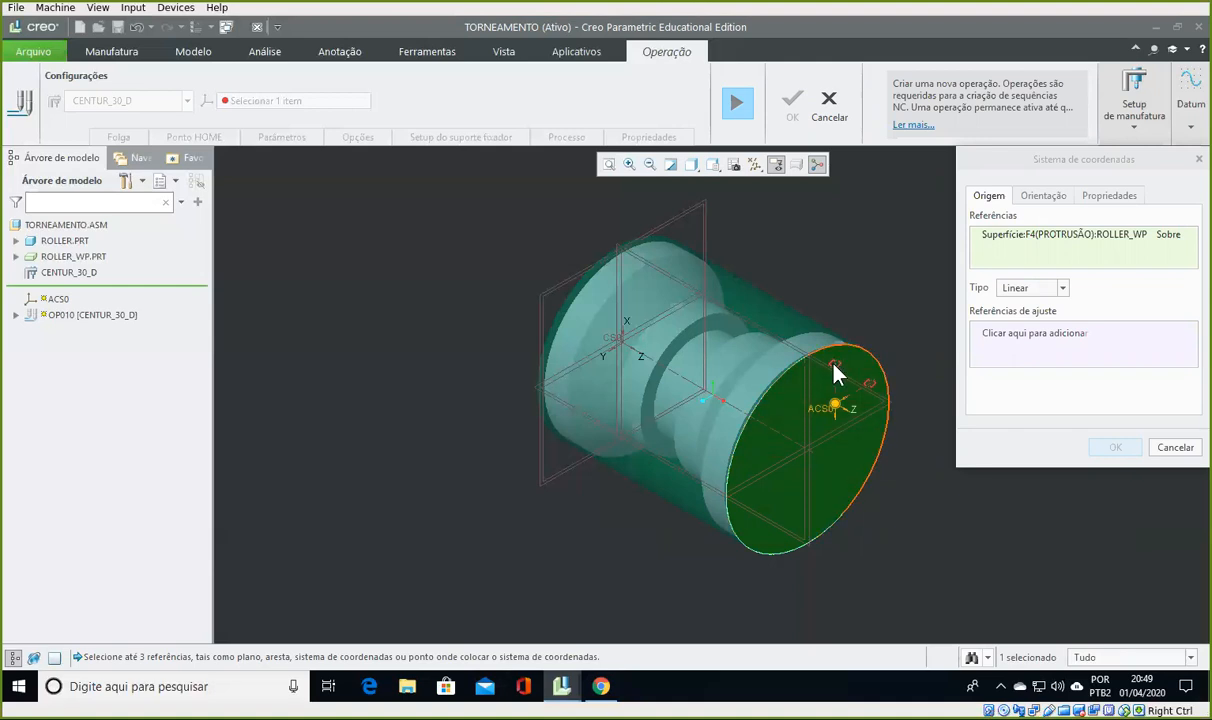
pyautogui.click(749, 328)
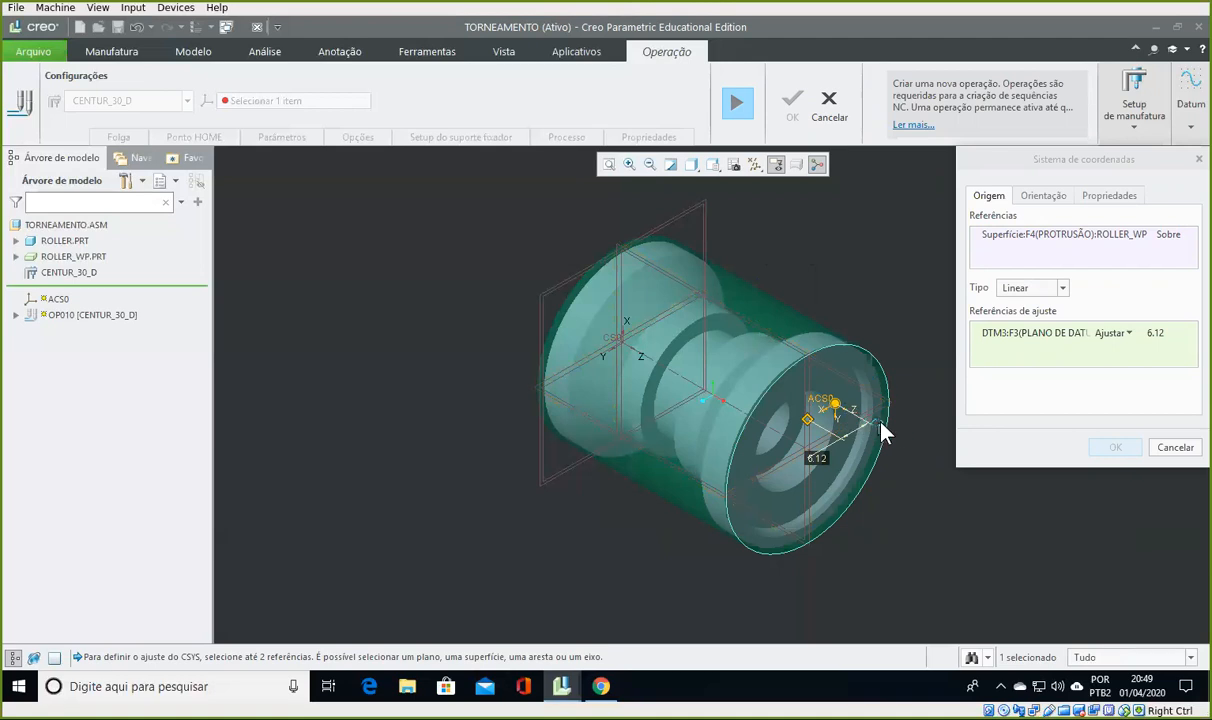
pyautogui.moveTo(869, 384); pyautogui.dragTo(881, 410)
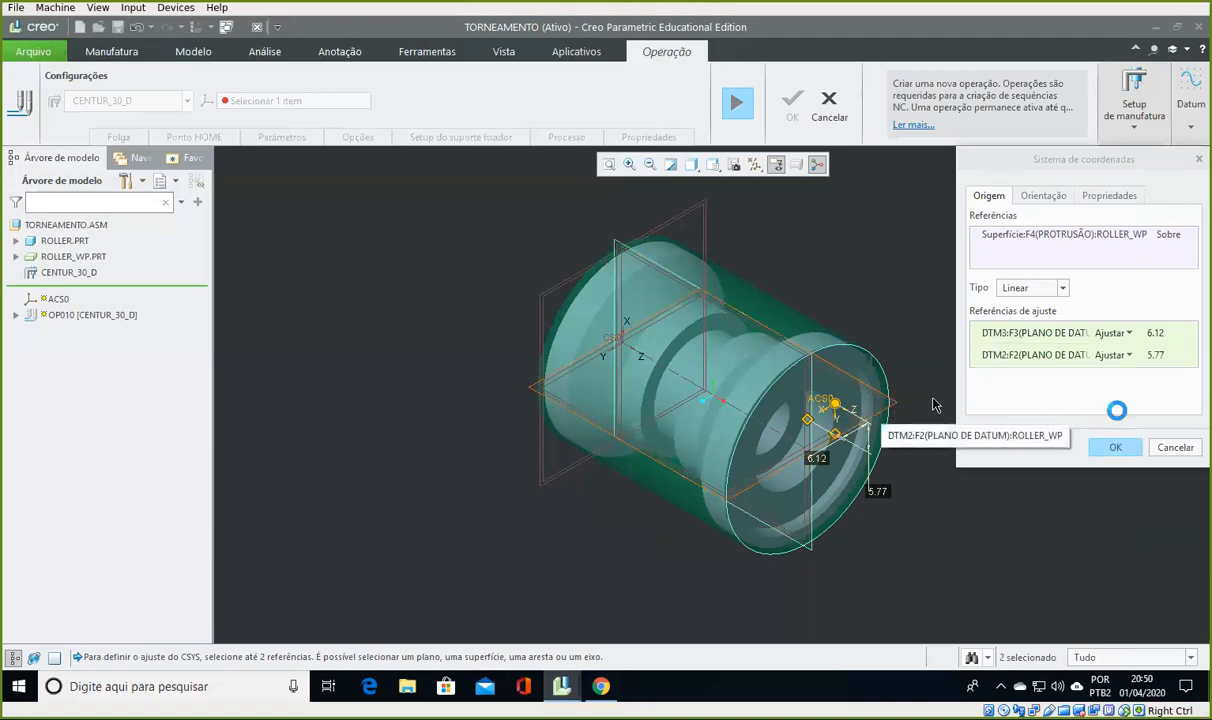
# - Set the coordinate system's offsets from DTM3 and DTM2 to 0 so its origin lies on the roller axis
pyautogui.click(1155, 332)
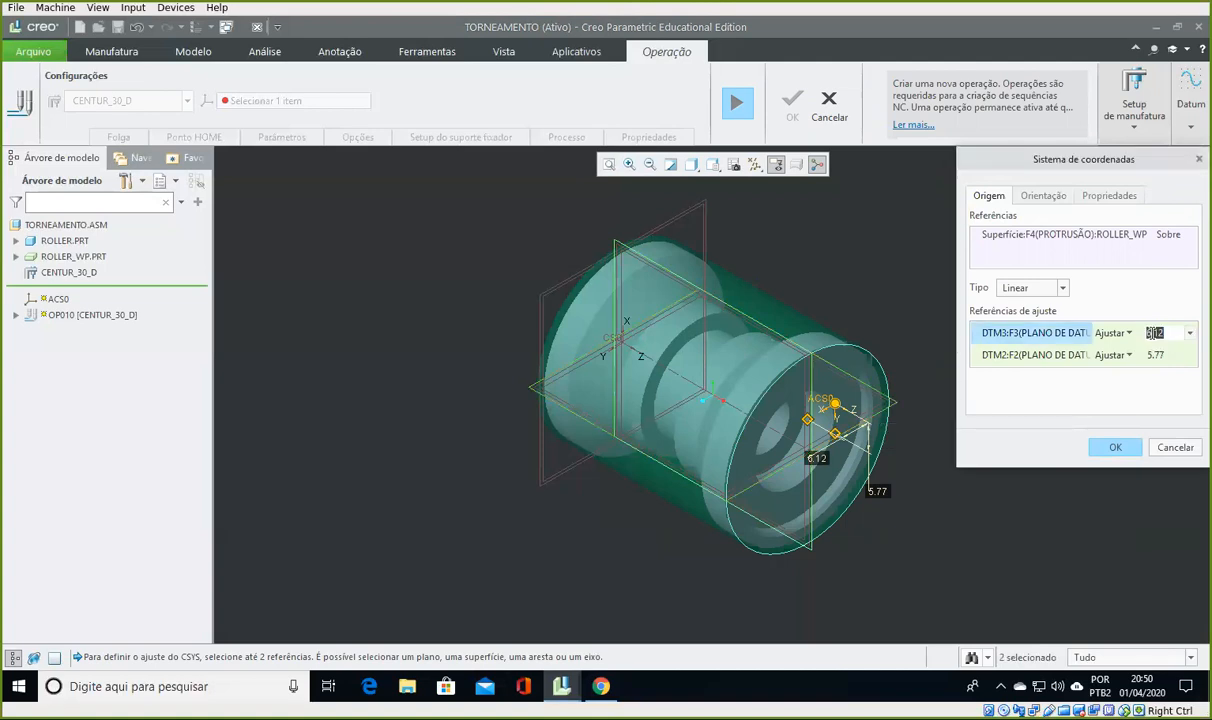
pyautogui.press('Return')
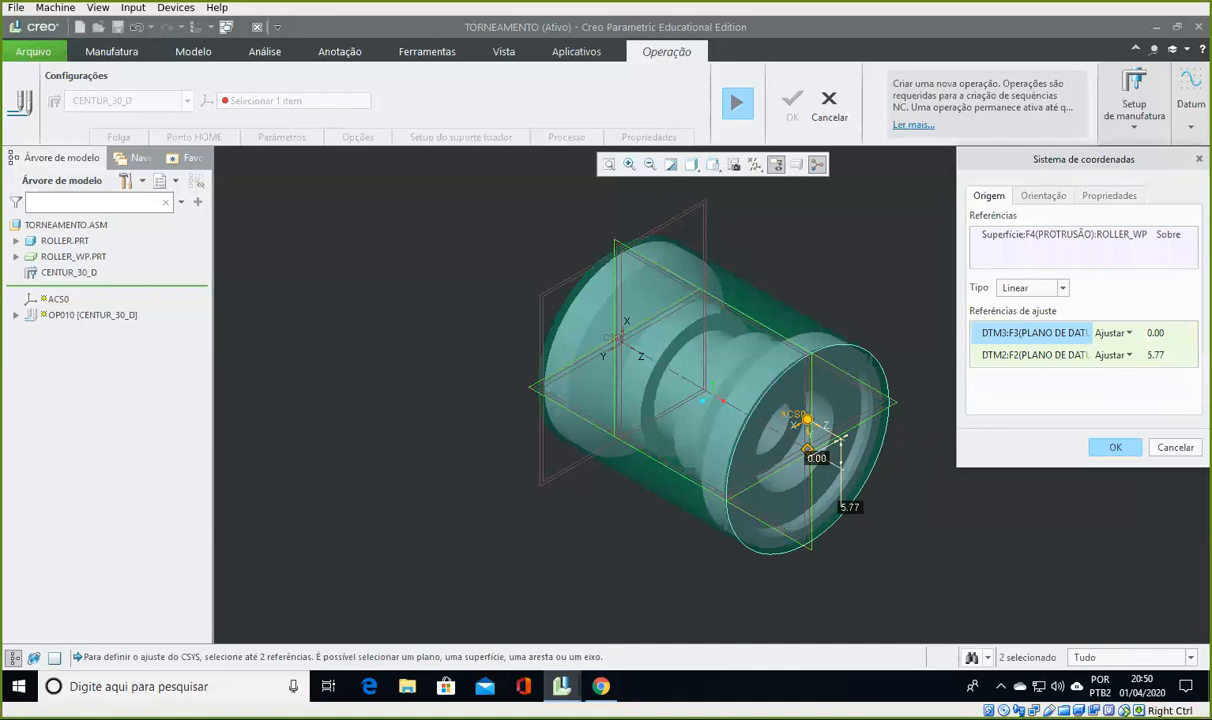
pyautogui.click(1157, 354)
pyautogui.moveTo(1166, 355); pyautogui.dragTo(1128, 342)
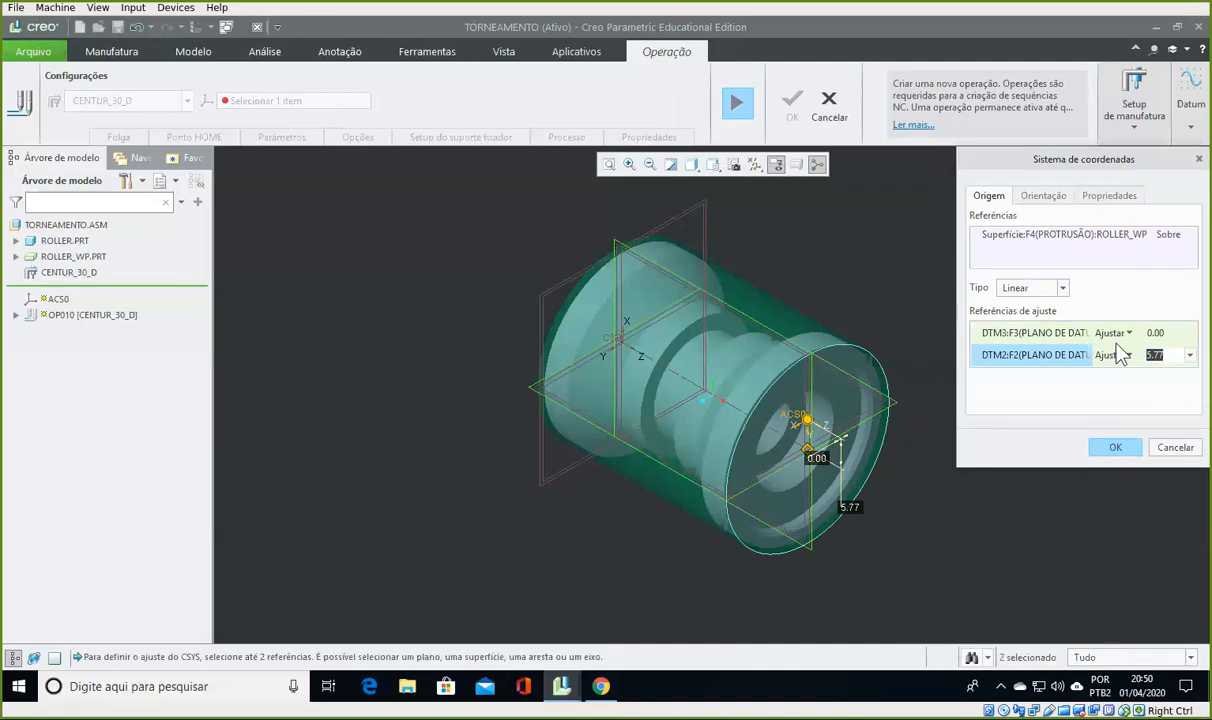
pyautogui.write('0')
pyautogui.press('Return')
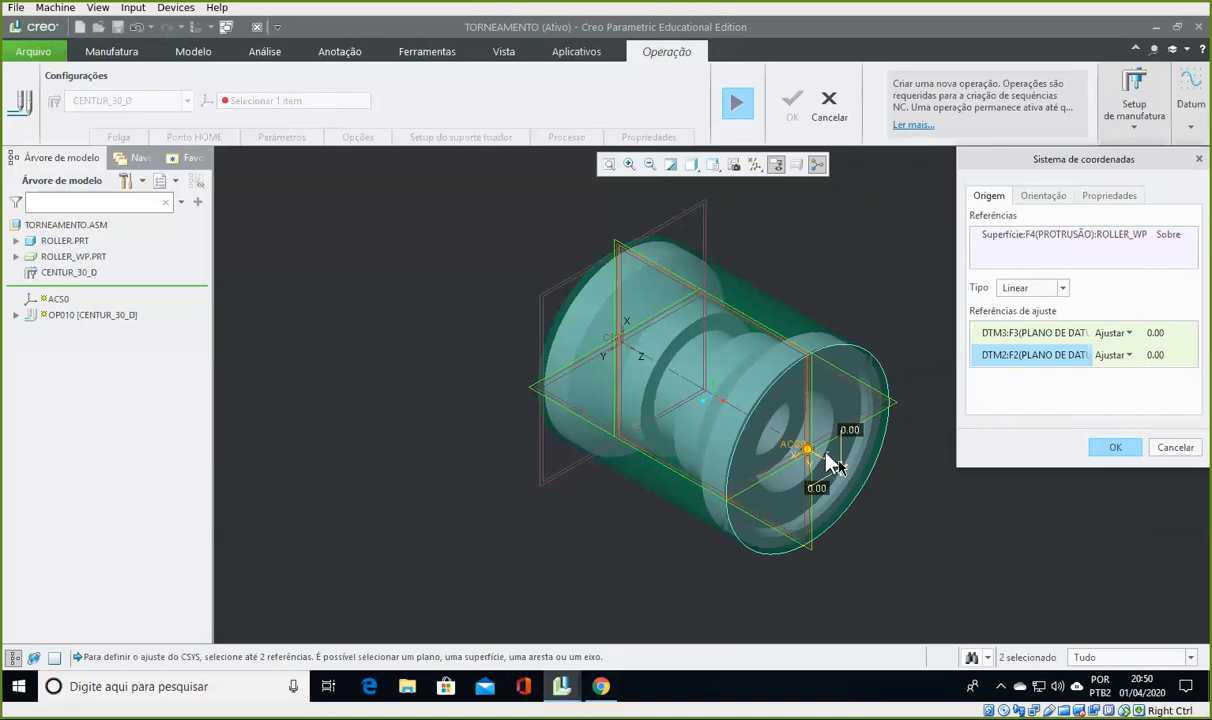
# - Check the coordinate system's axis orientation, name it PONTO_ZERO, accept it and resume the paused operation definition
pyautogui.click(1044, 196)
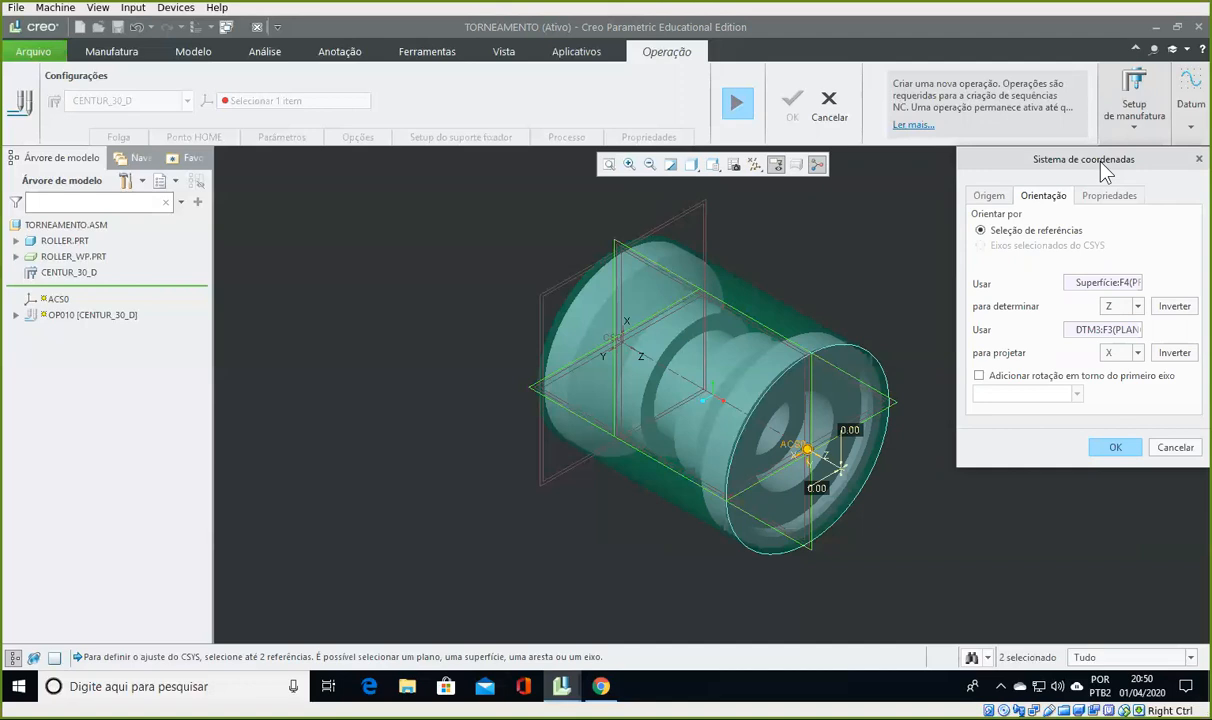
pyautogui.click(1106, 200)
pyautogui.doubleClick(1115, 221)
pyautogui.write('PON')
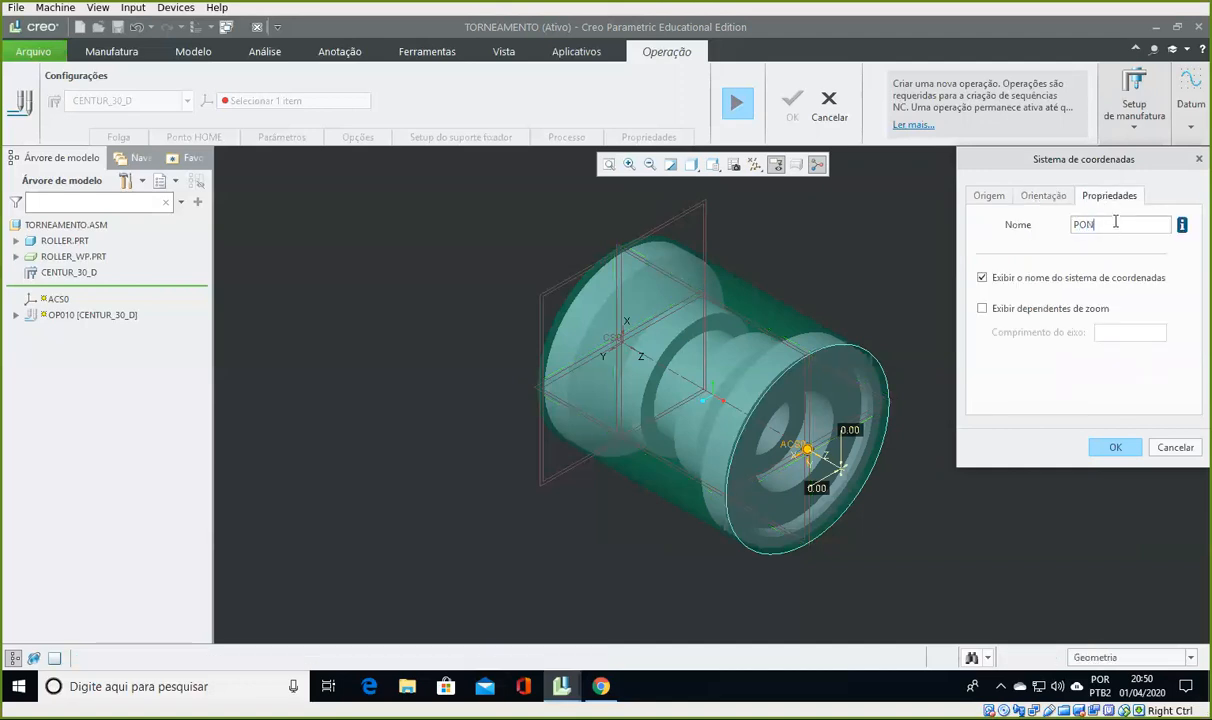
pyautogui.write('TO_ZERO')
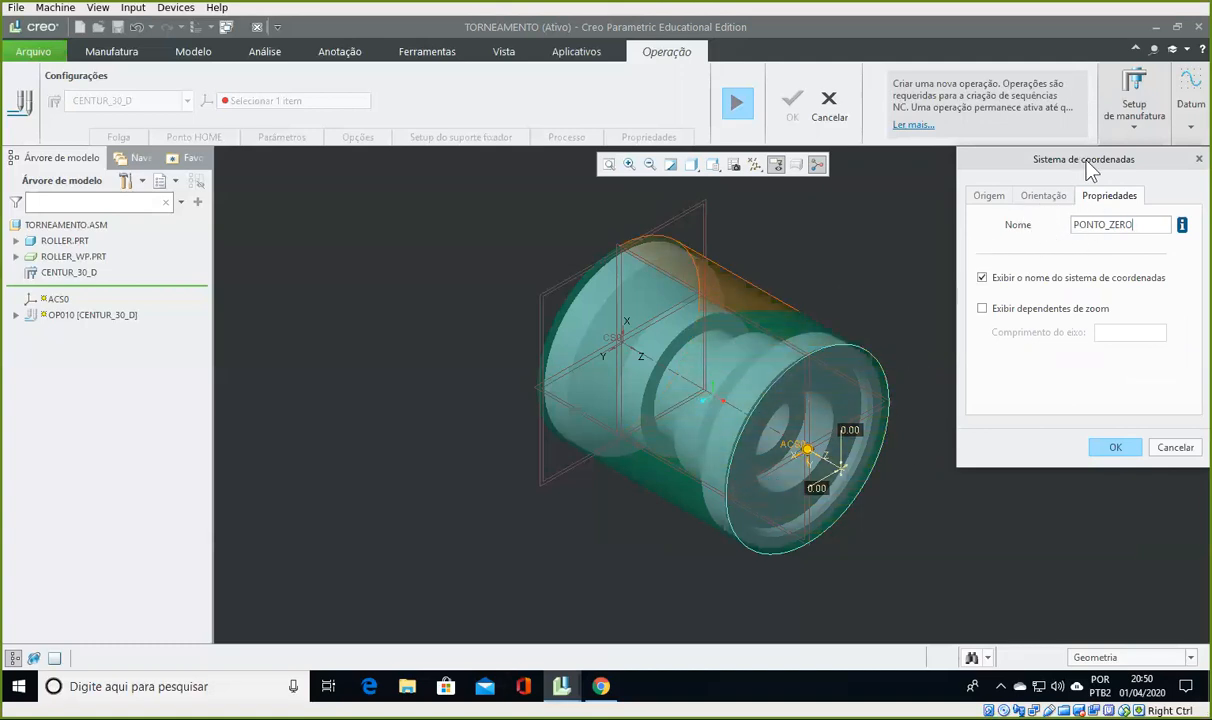
pyautogui.click(1122, 449)
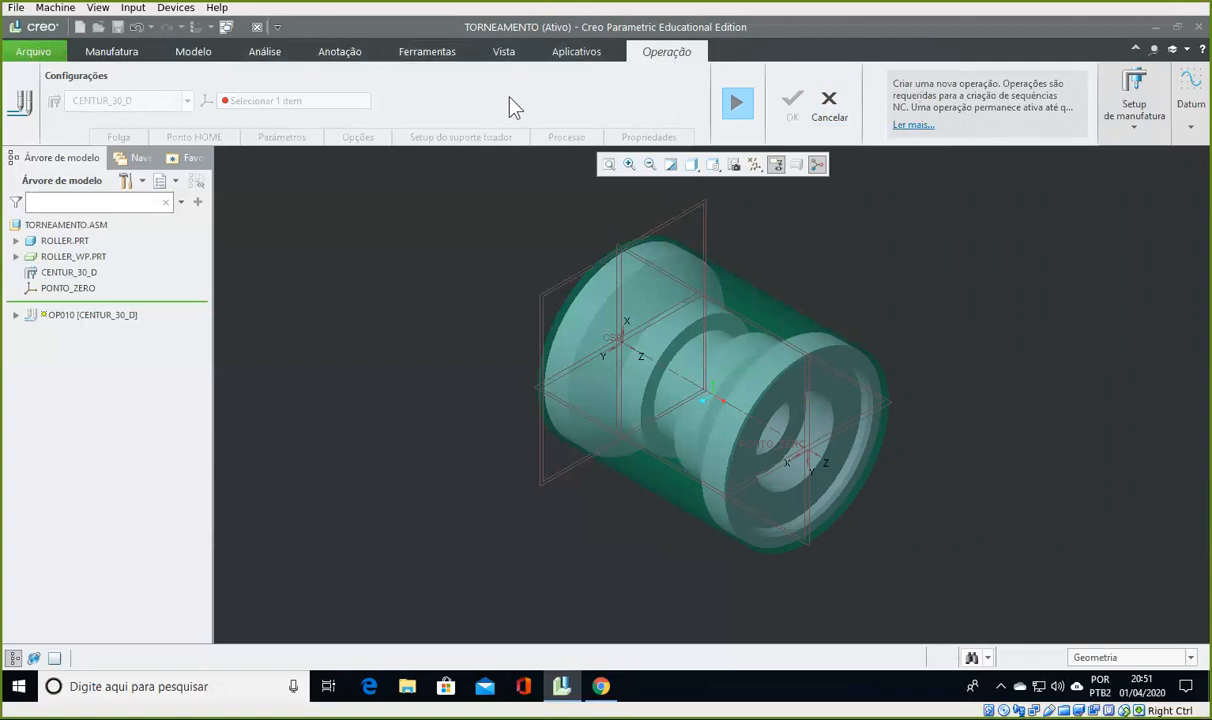
pyautogui.click(738, 104)
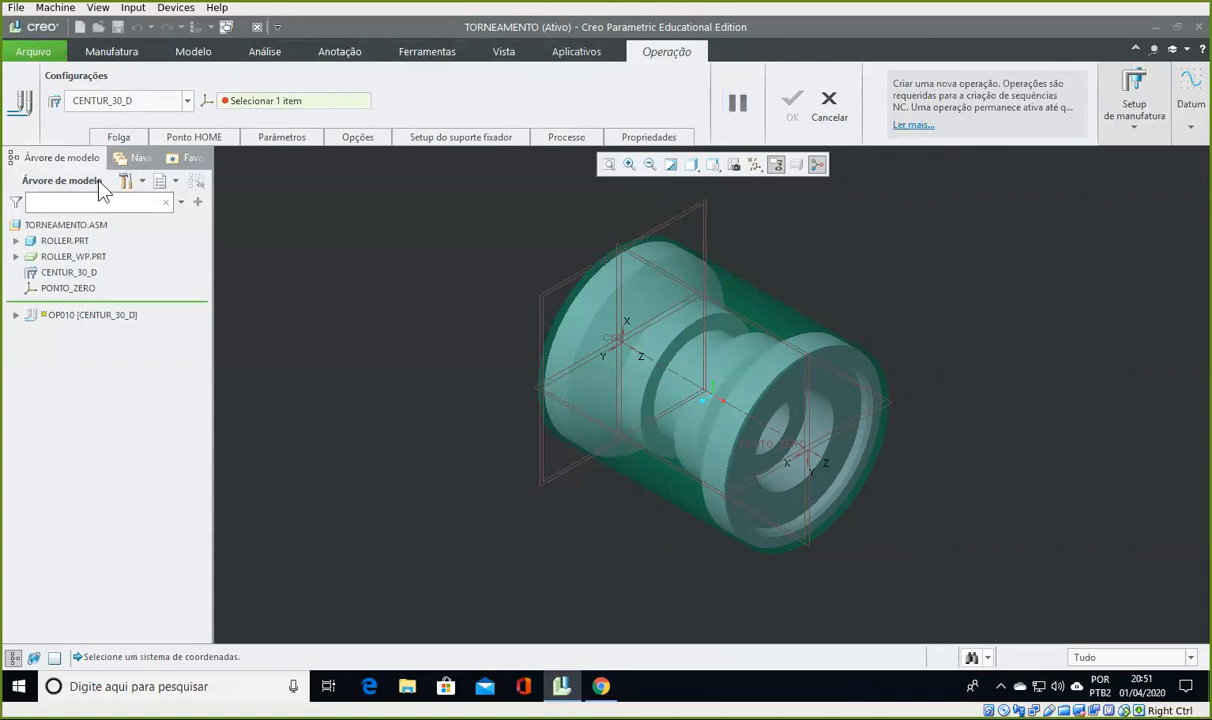
# - Assign PONTO_ZERO as the operation's coordinate system and load lathe_fixture.asm as a fixture component
pyautogui.click(64, 288)
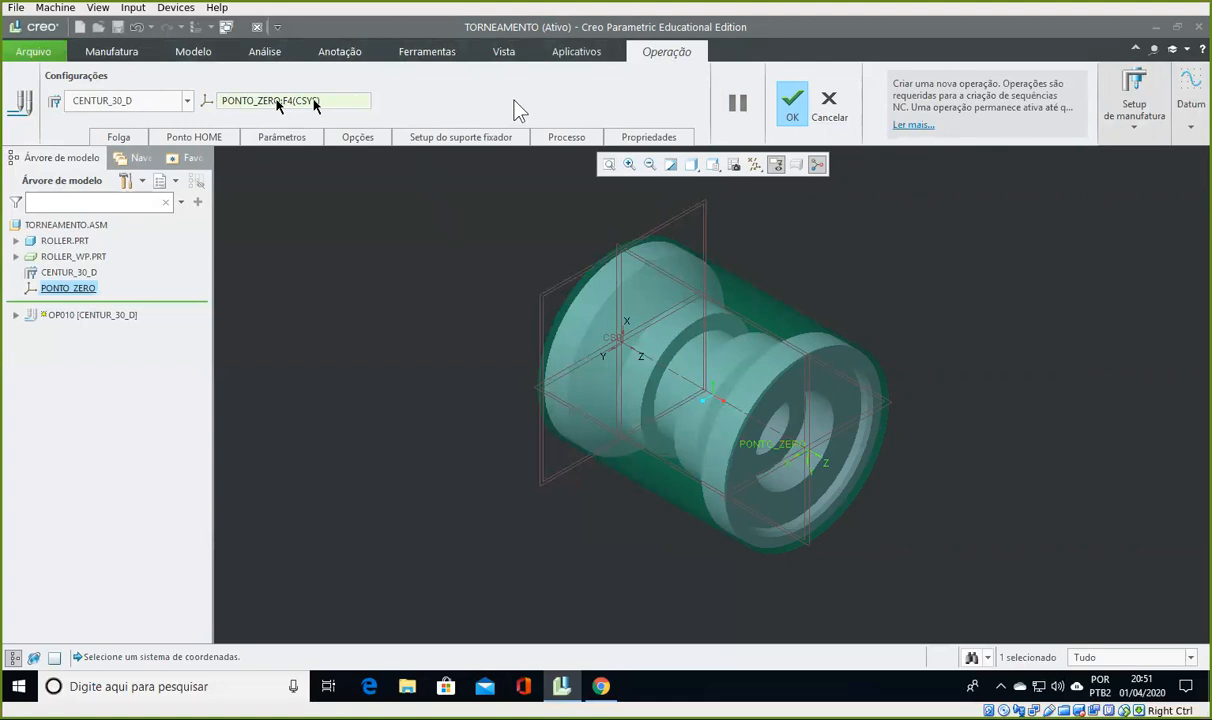
pyautogui.click(477, 140)
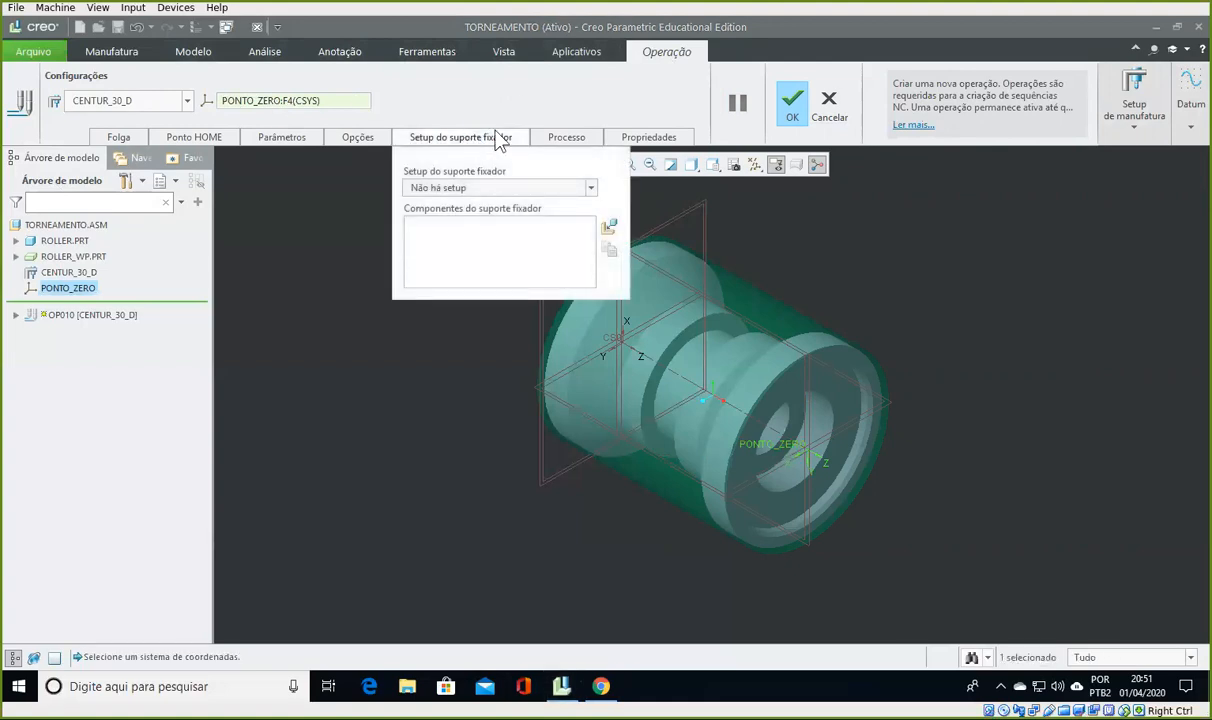
pyautogui.click(610, 248)
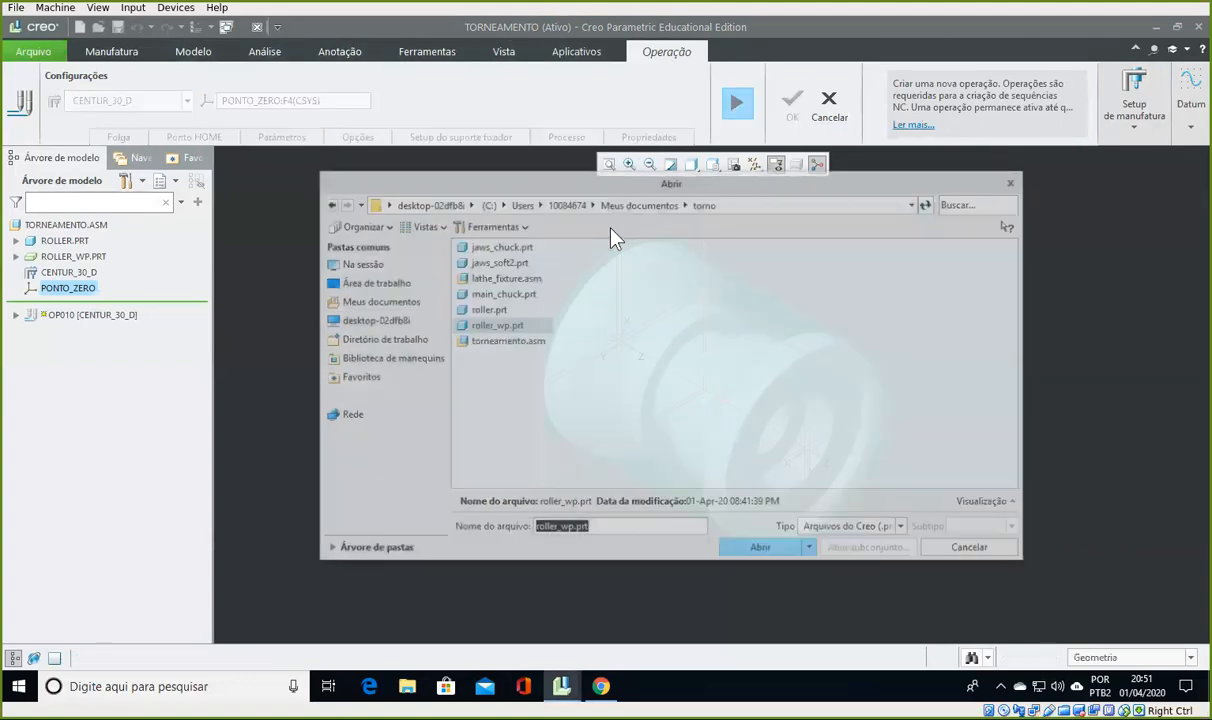
pyautogui.click(481, 280)
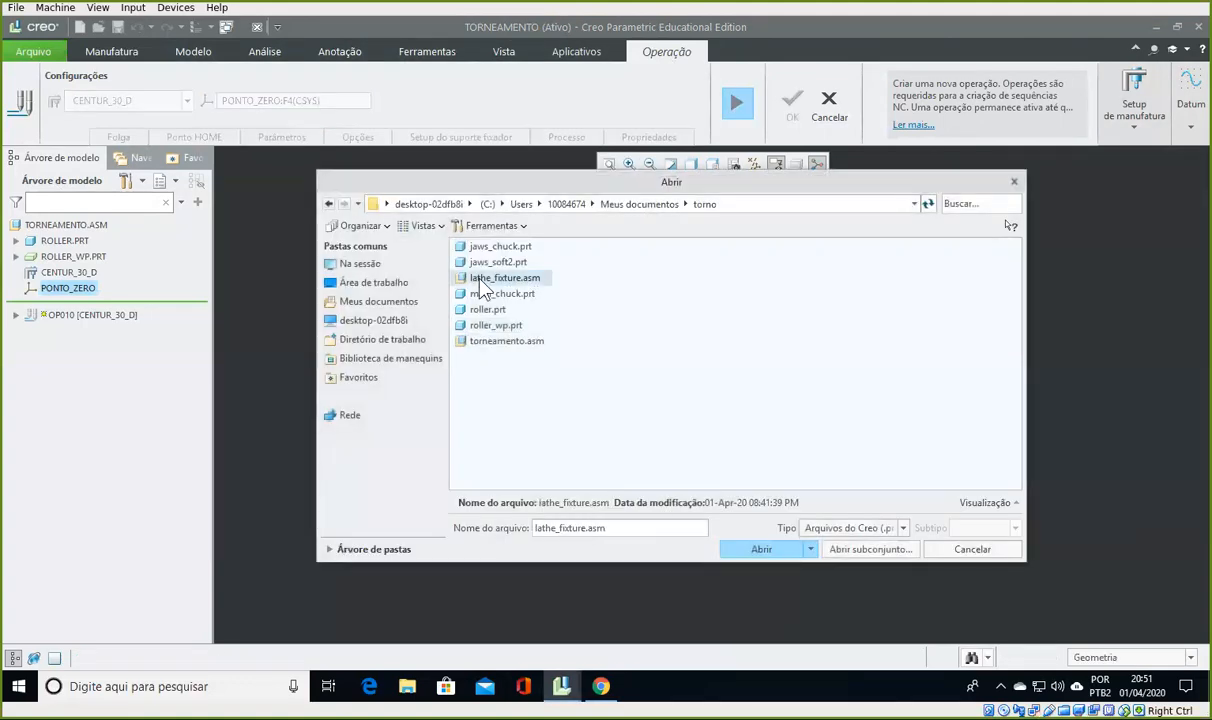
pyautogui.click(761, 550)
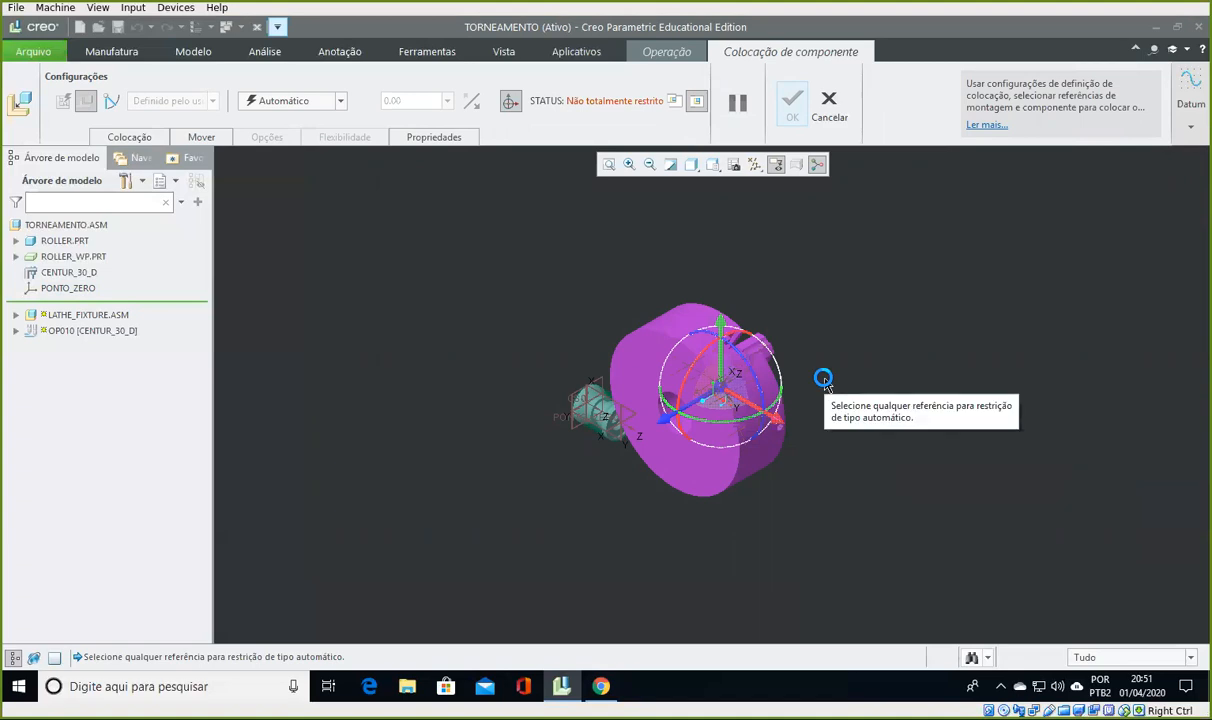
# - Constrain the chuck's central axis to the roller's axis with a Coincident constraint
pyautogui.scroll(5, 821, 385)
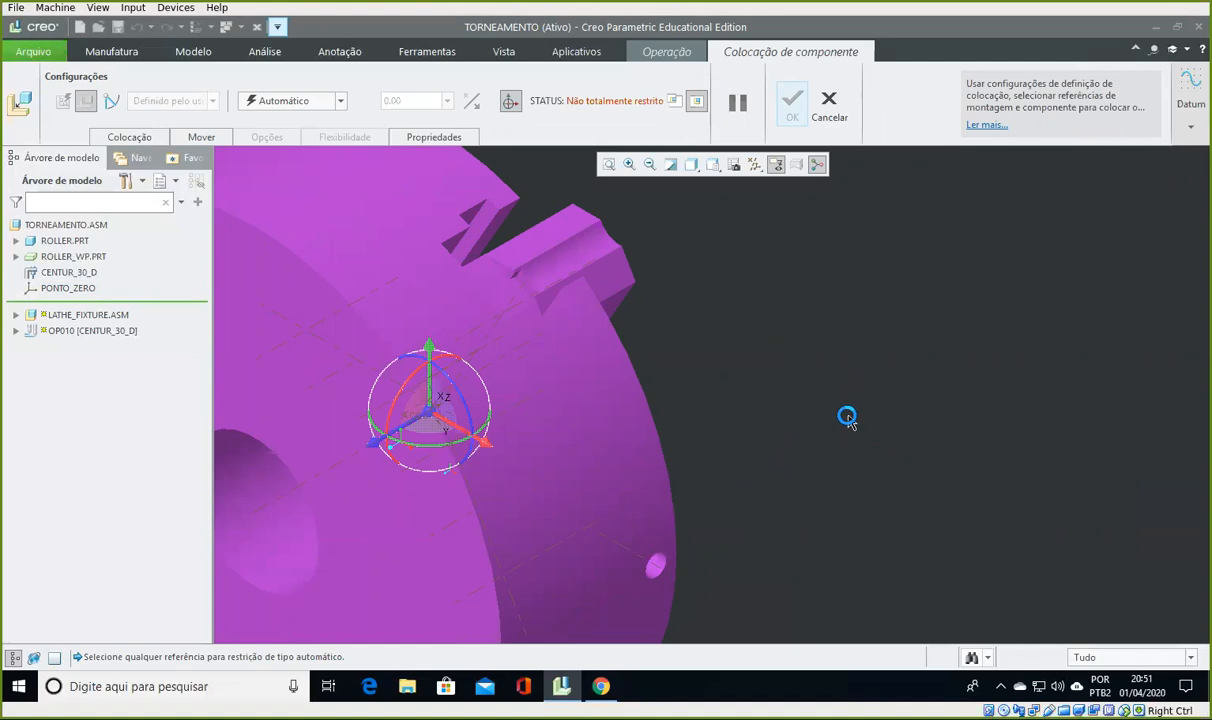
pyautogui.keyDown('shift'); pyautogui.moveTo(792, 451); pyautogui.dragTo(1139, 300, button='middle'); pyautogui.keyUp('shift')
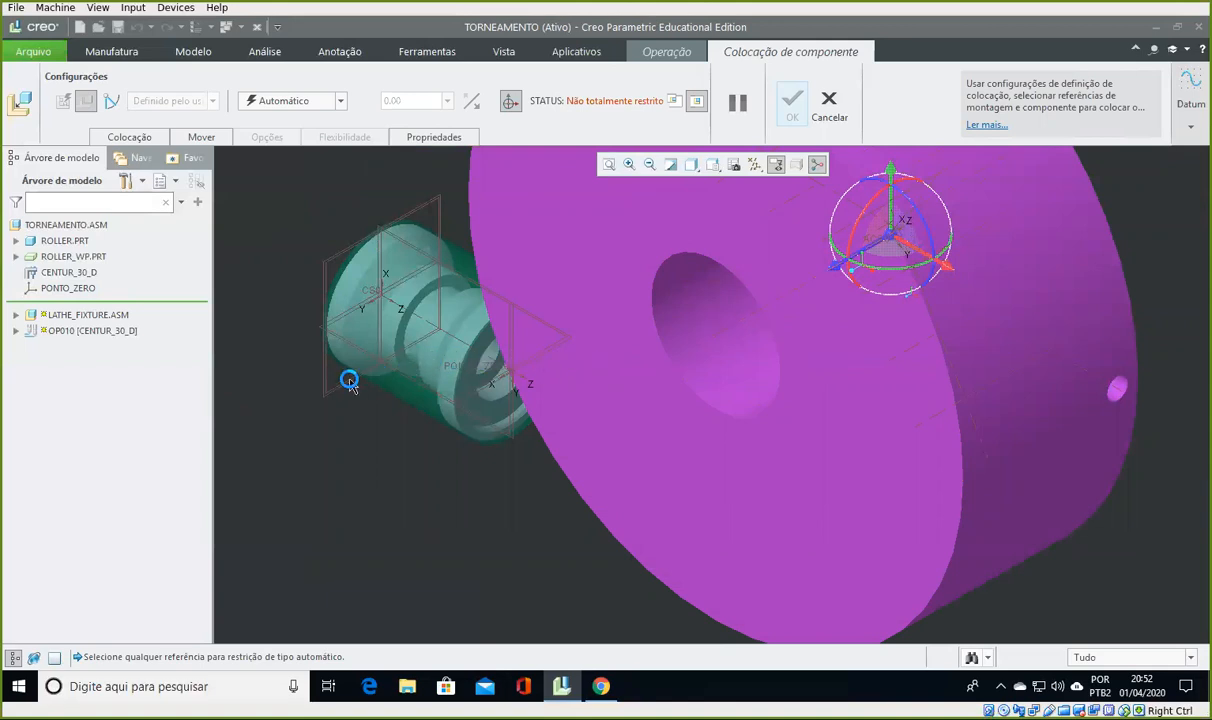
pyautogui.click(358, 322)
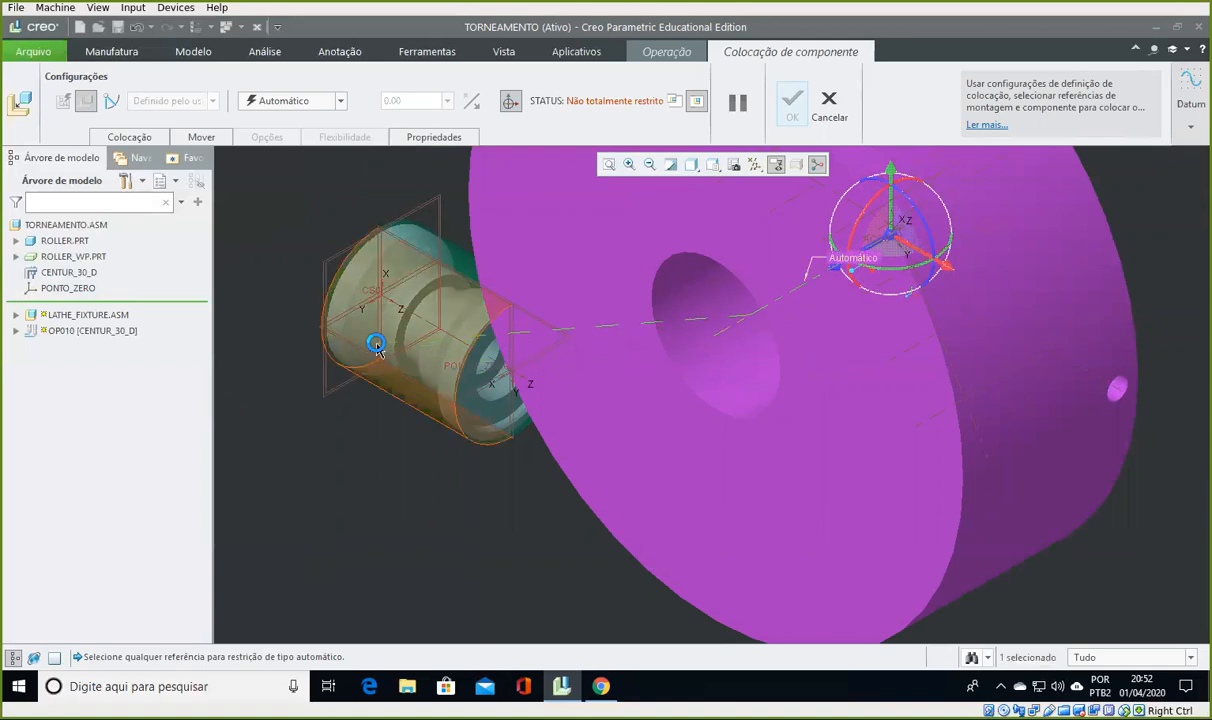
pyautogui.click(422, 320)
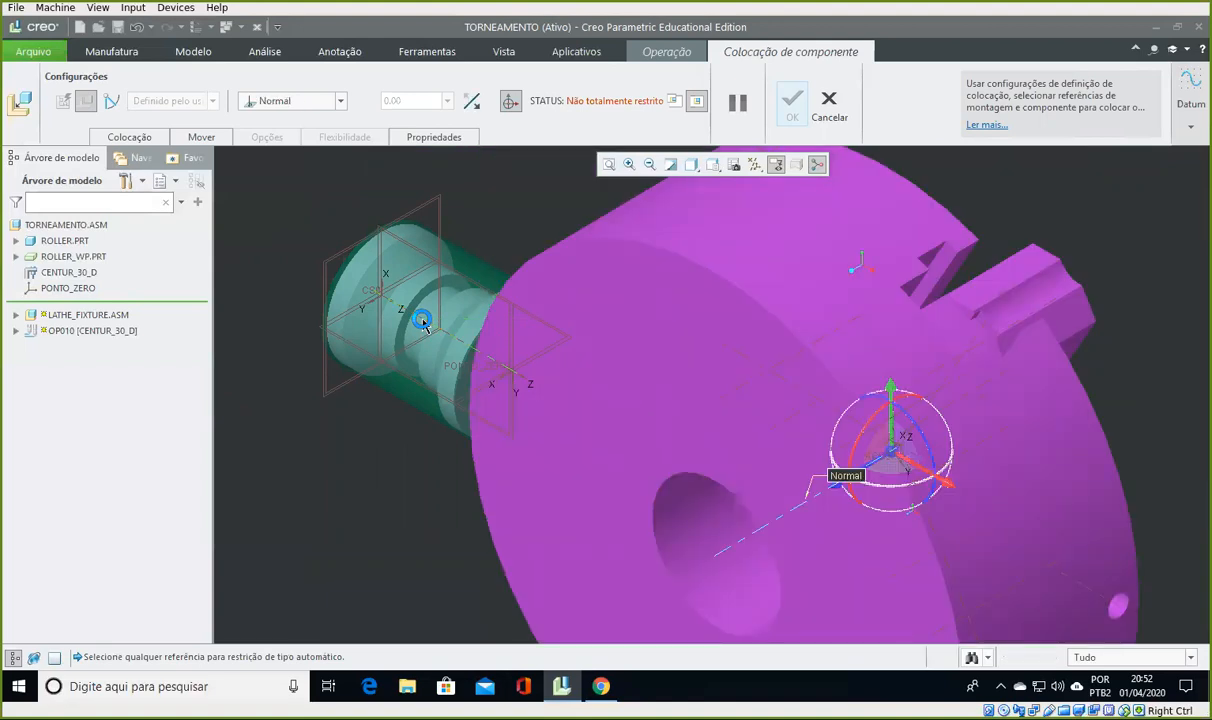
pyautogui.click(310, 103)
pyautogui.click(304, 160)
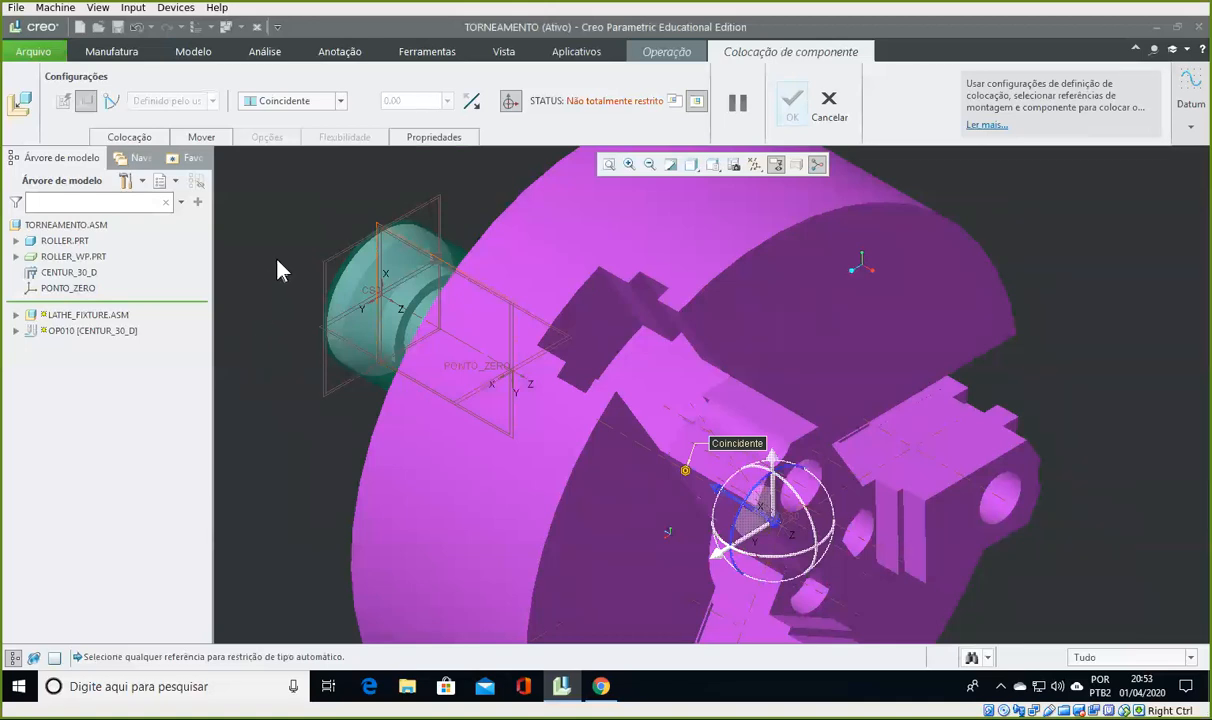
# - Add a second placement constraint between the workpiece's chuck-side end face and the narrow seating face on the chuck jaw
pyautogui.moveTo(250, 288); pyautogui.dragTo(327, 392, button='middle')
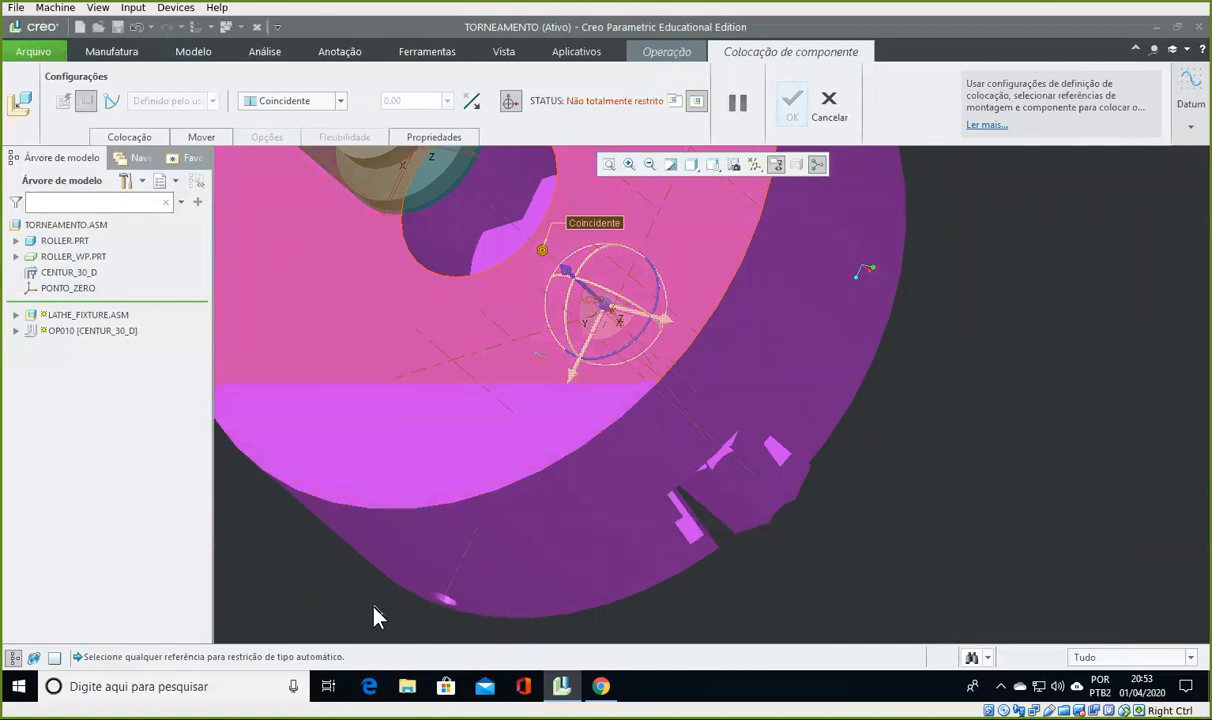
pyautogui.moveTo(304, 566); pyautogui.dragTo(362, 474, button='middle')
pyautogui.moveTo(341, 368); pyautogui.dragTo(313, 443, button='middle')
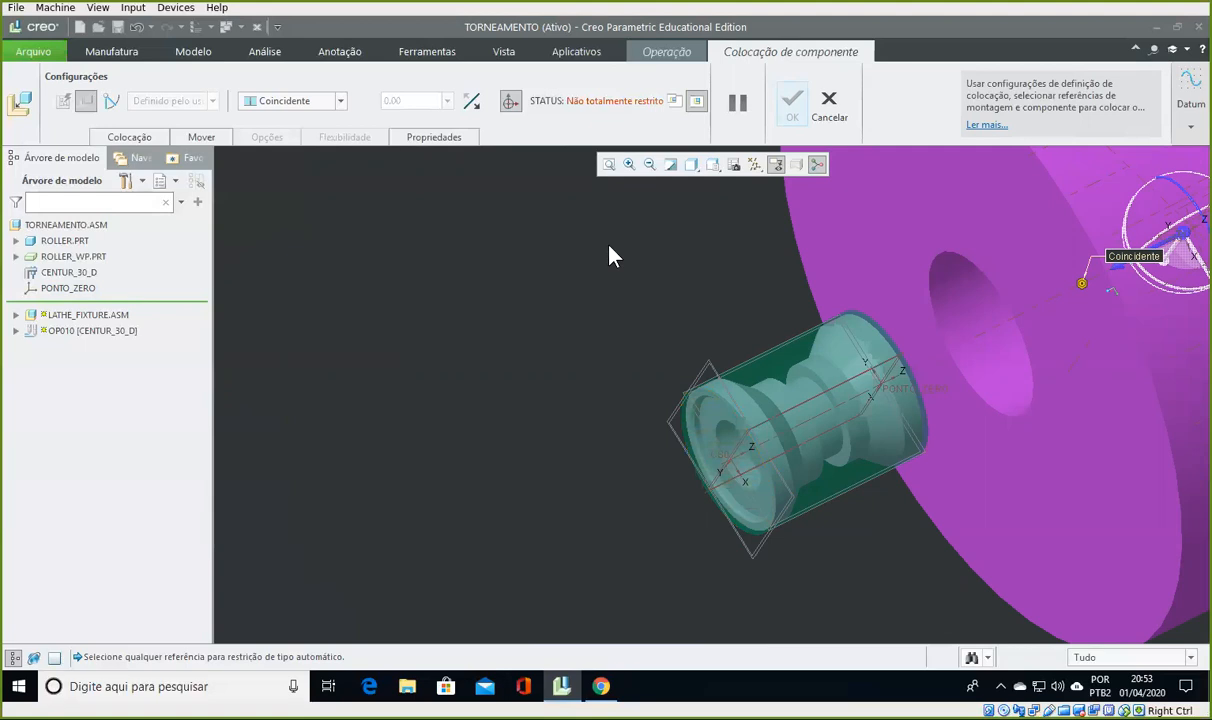
pyautogui.keyDown('shift'); pyautogui.moveTo(778, 251); pyautogui.dragTo(327, 506, button='middle'); pyautogui.keyUp('shift')
pyautogui.keyDown('shift'); pyautogui.moveTo(998, 296); pyautogui.dragTo(913, 330, button='middle'); pyautogui.keyUp('shift')
pyautogui.moveTo(992, 260); pyautogui.dragTo(958, 381, button='middle')
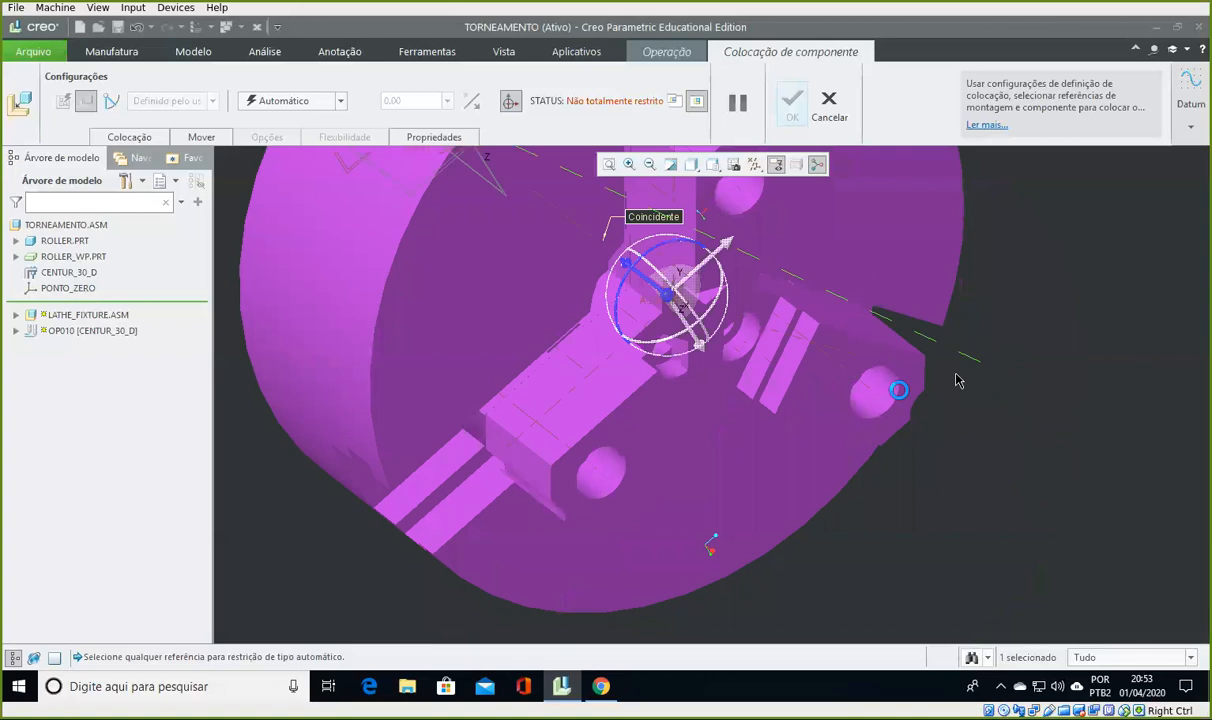
pyautogui.scroll(3, 956, 381)
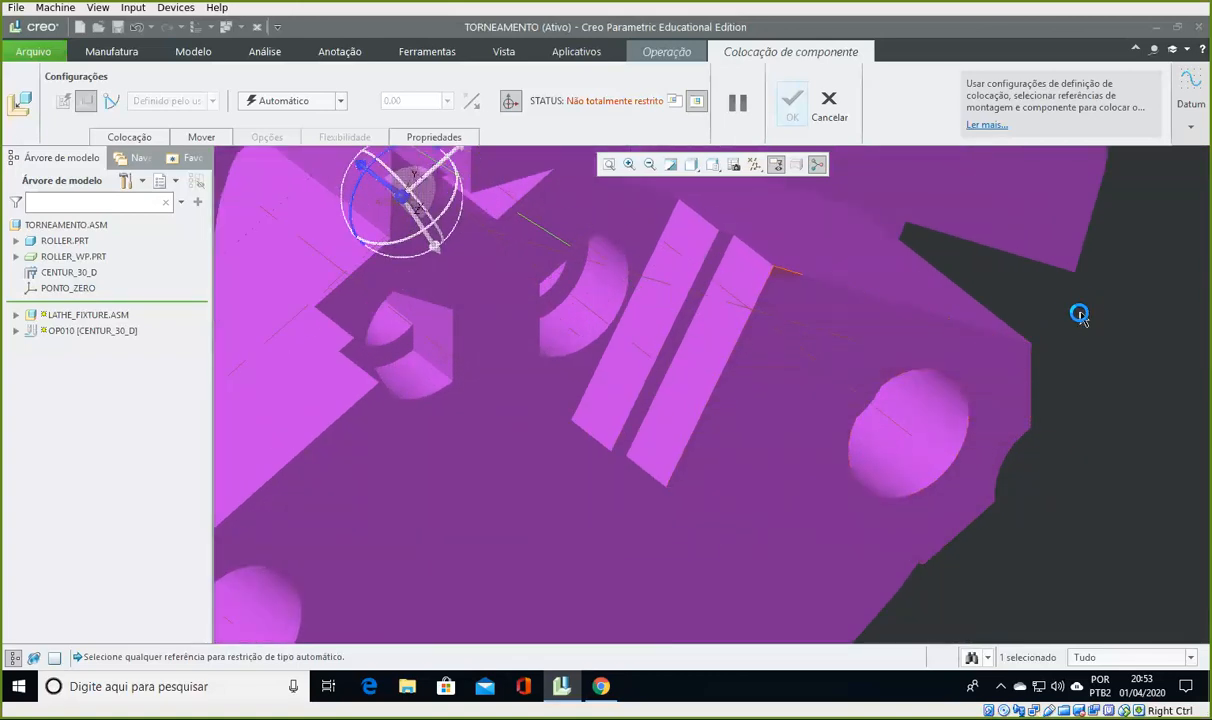
pyautogui.keyDown('shift'); pyautogui.moveTo(529, 161); pyautogui.dragTo(711, 303, button='middle'); pyautogui.keyUp('shift')
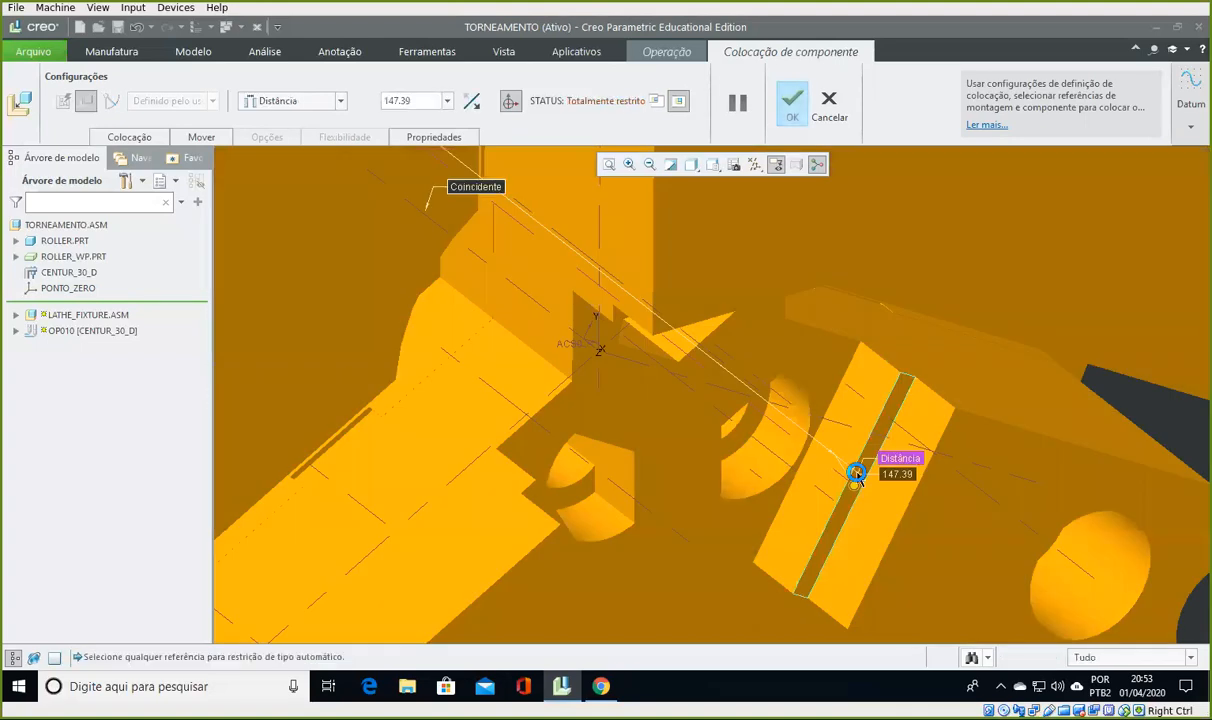
# - Set the constraint between the jaw face and the workpiece end face to Coincident and accept the fixture placement
pyautogui.click(856, 475)
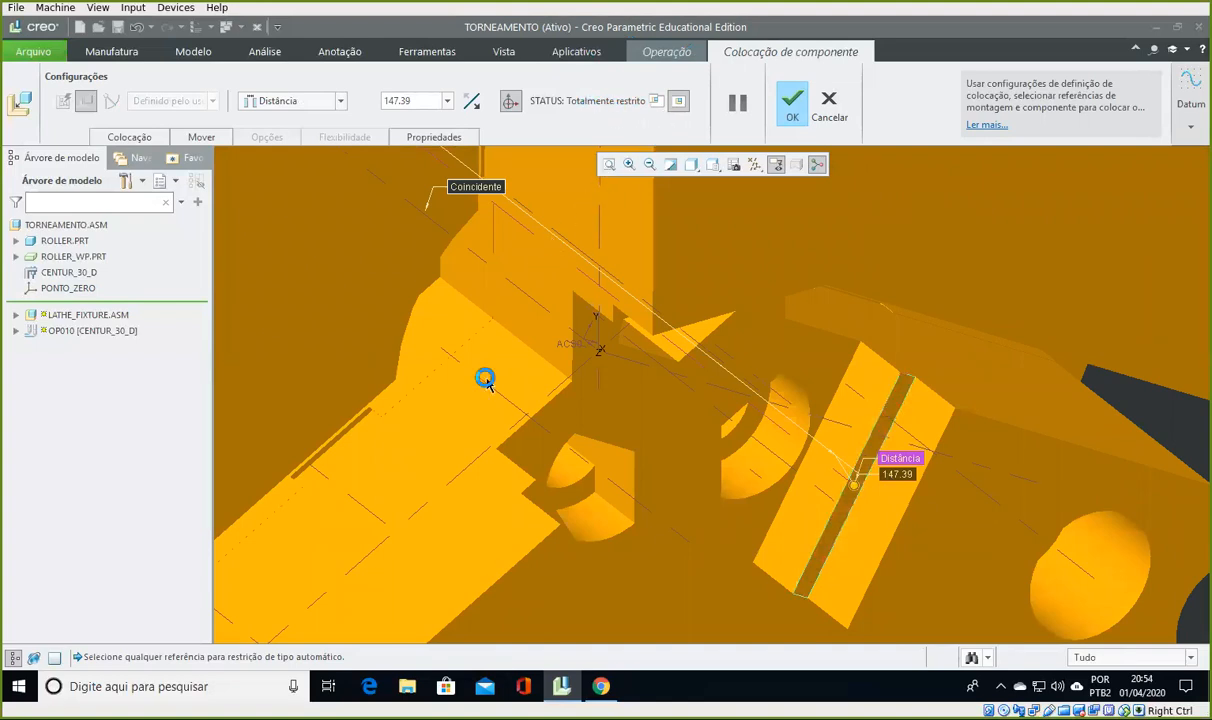
pyautogui.scroll(1, 418, 262)
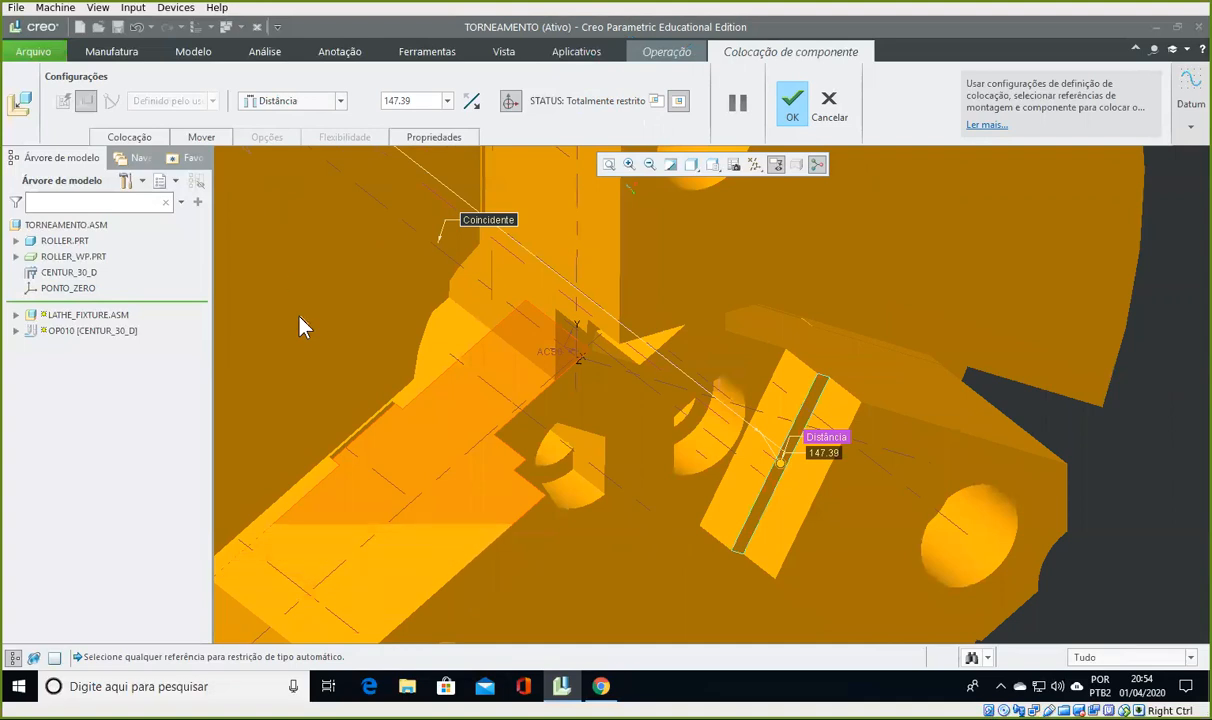
pyautogui.click(331, 102)
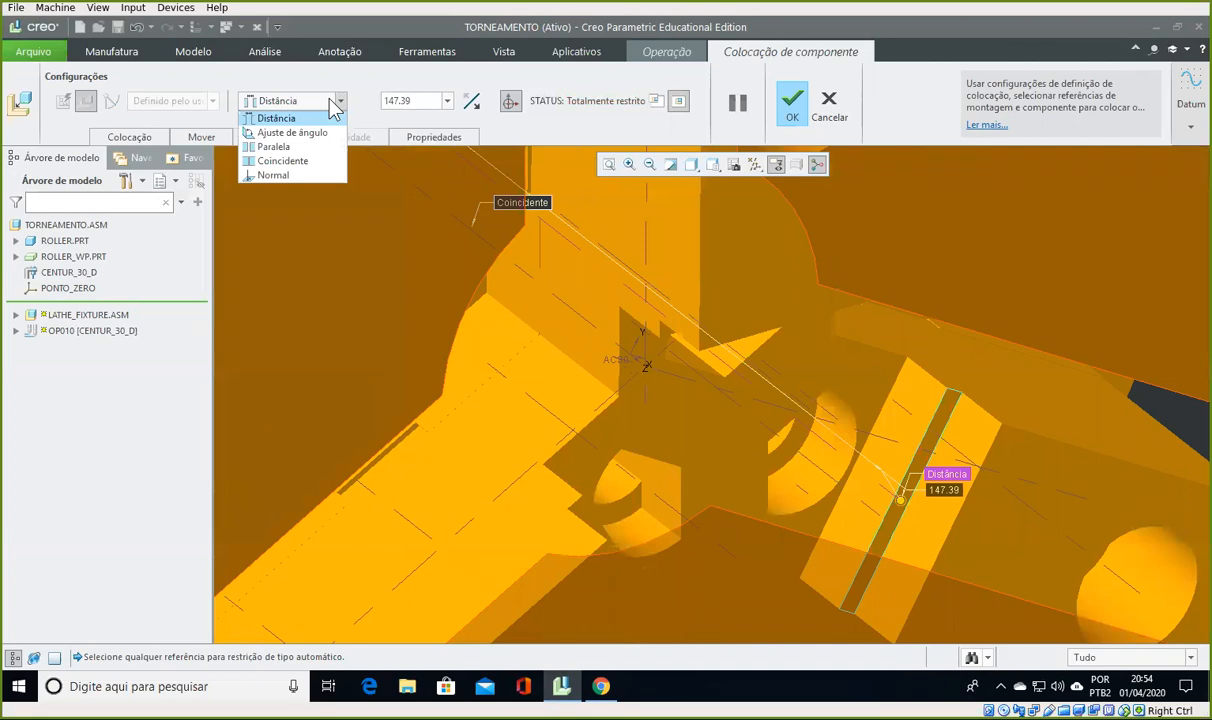
pyautogui.click(285, 162)
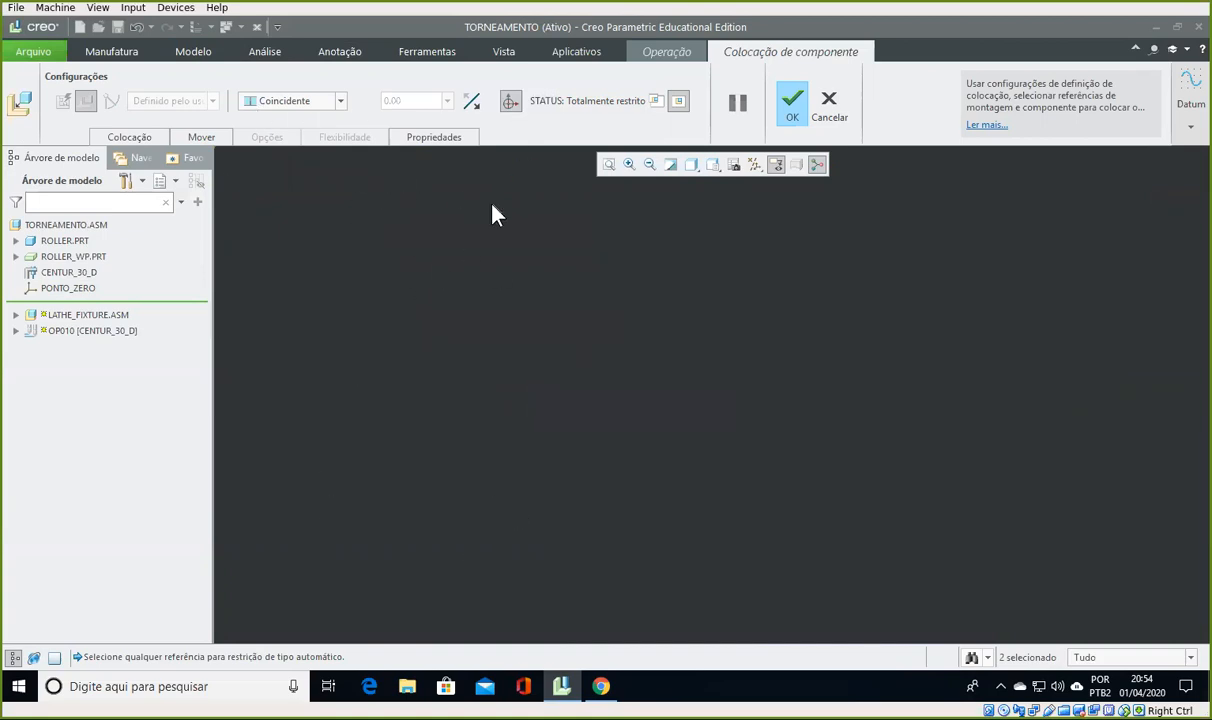
pyautogui.click(608, 166)
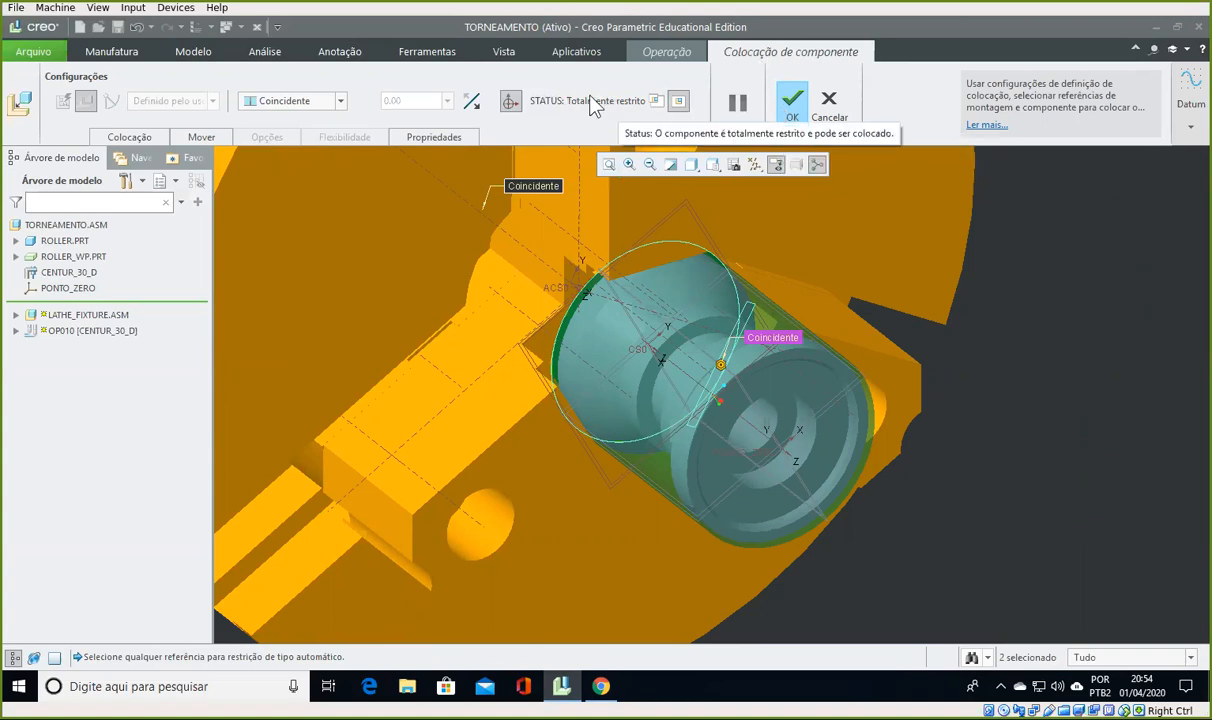
pyautogui.click(797, 106)
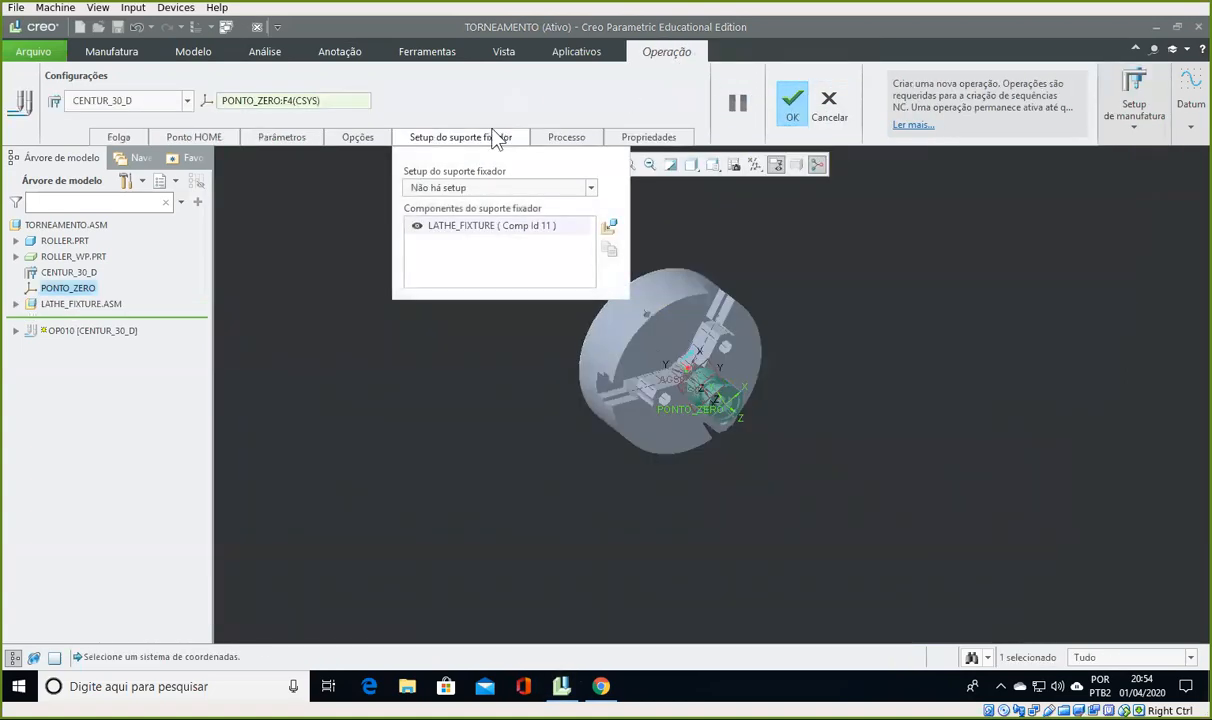
pyautogui.click(492, 140)
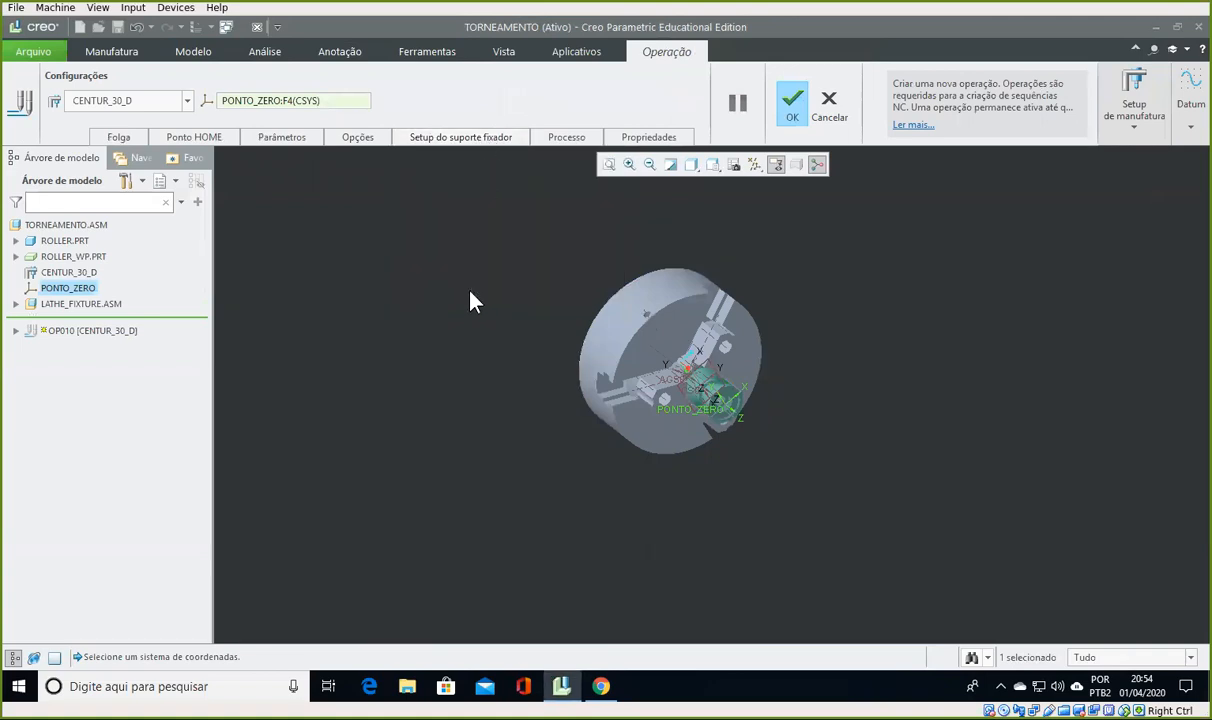
# - Set the operation's clearance type to Plane, referenced to the PONTO_ZERO coordinate system
pyautogui.click(125, 137)
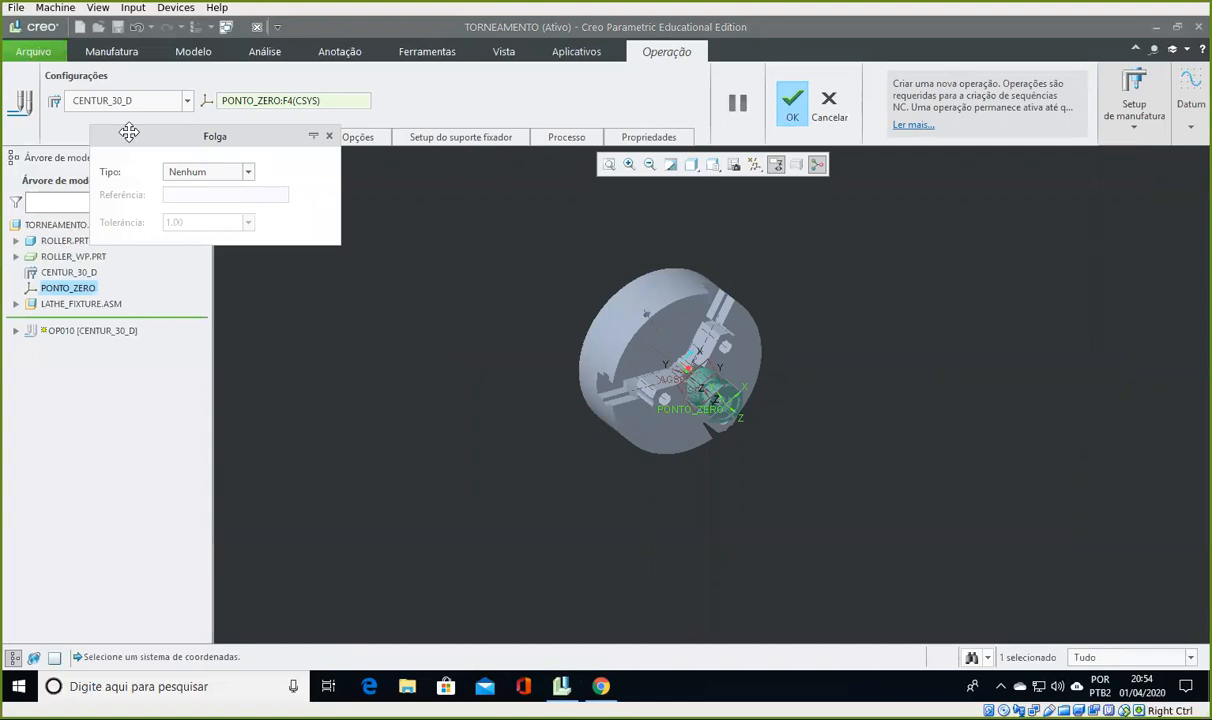
pyautogui.click(329, 136)
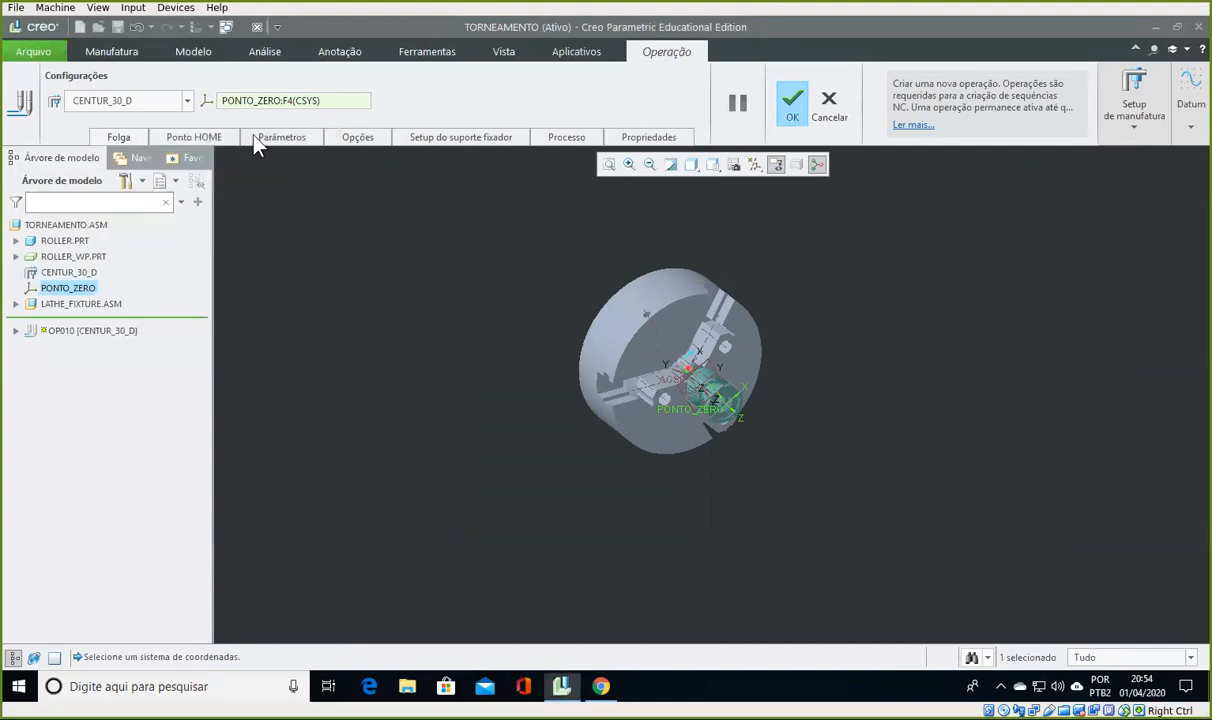
pyautogui.click(118, 140)
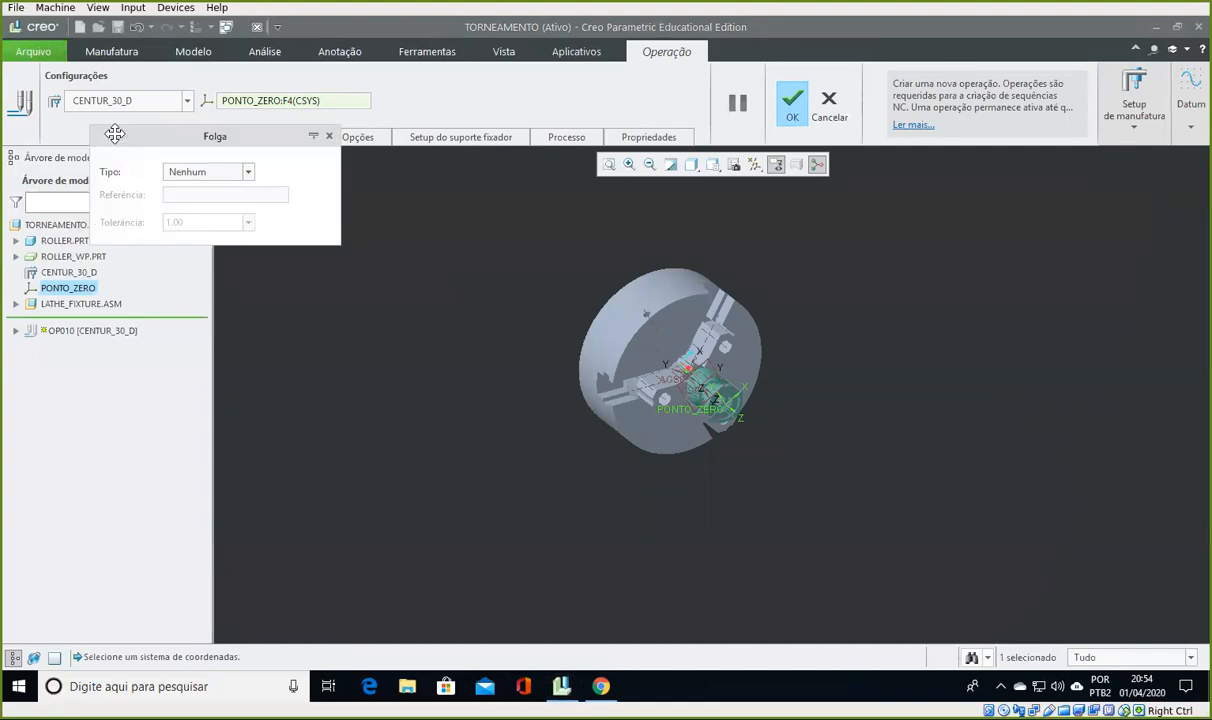
pyautogui.click(223, 172)
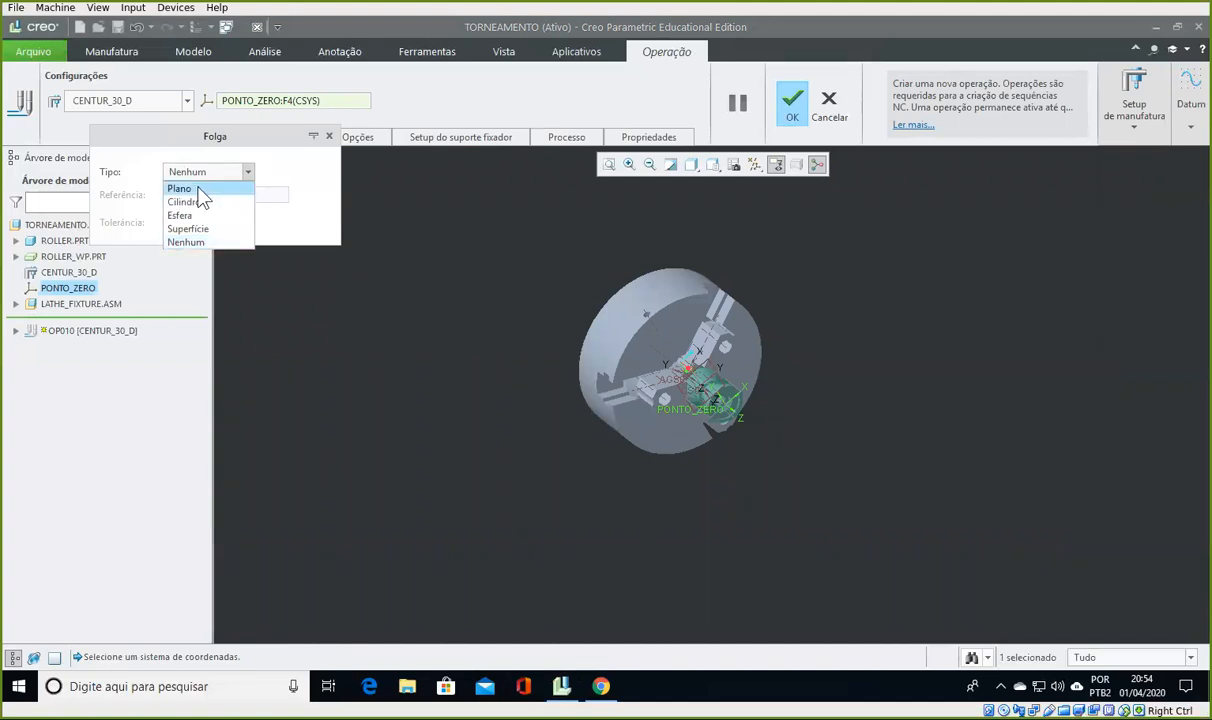
pyautogui.click(199, 187)
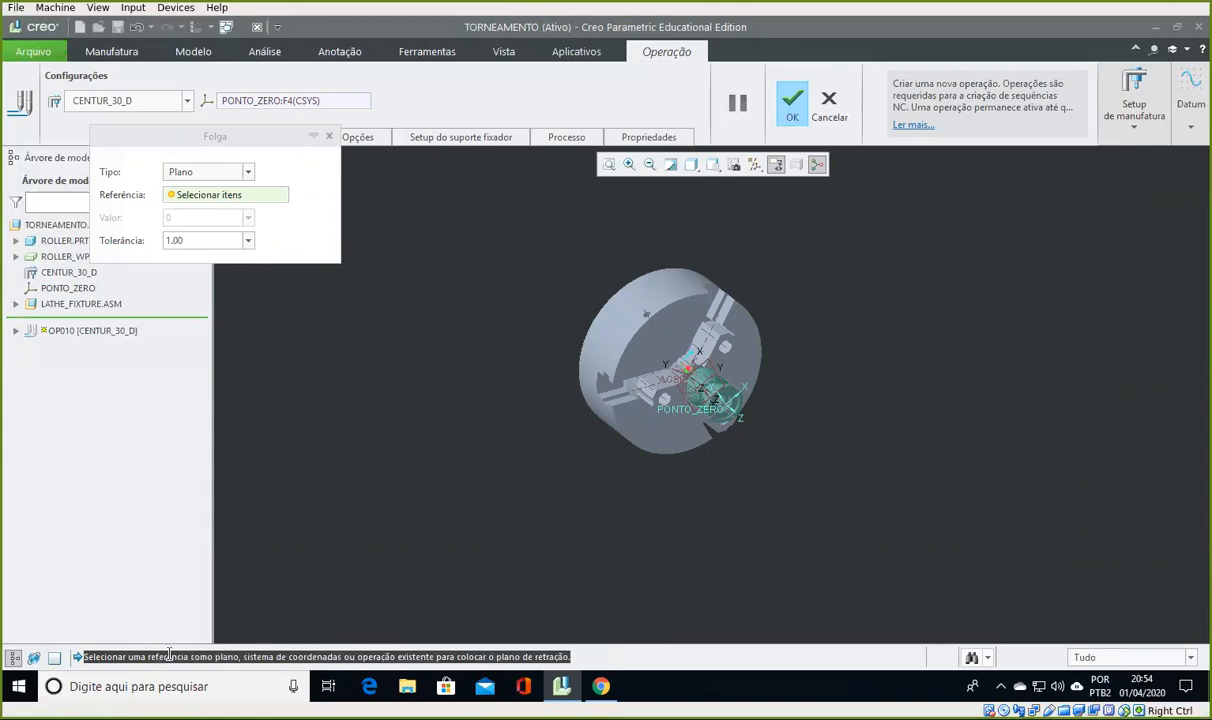
pyautogui.moveTo(168, 645); pyautogui.dragTo(168, 598)
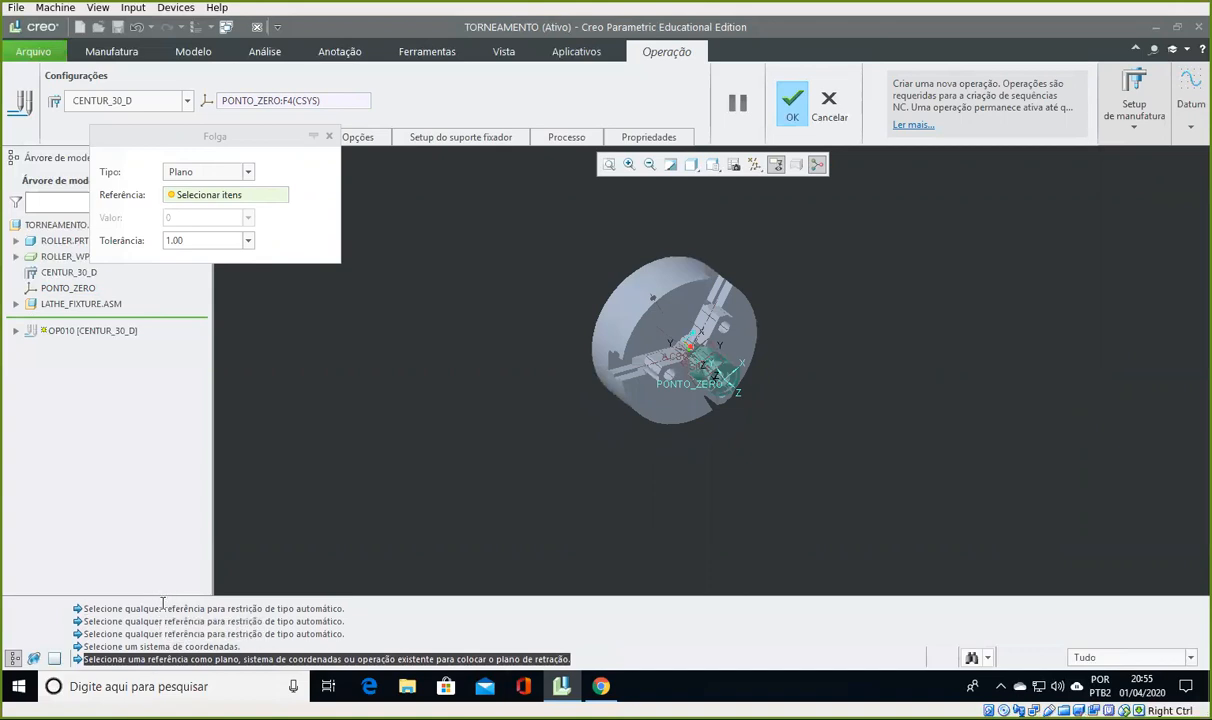
pyautogui.click(243, 643)
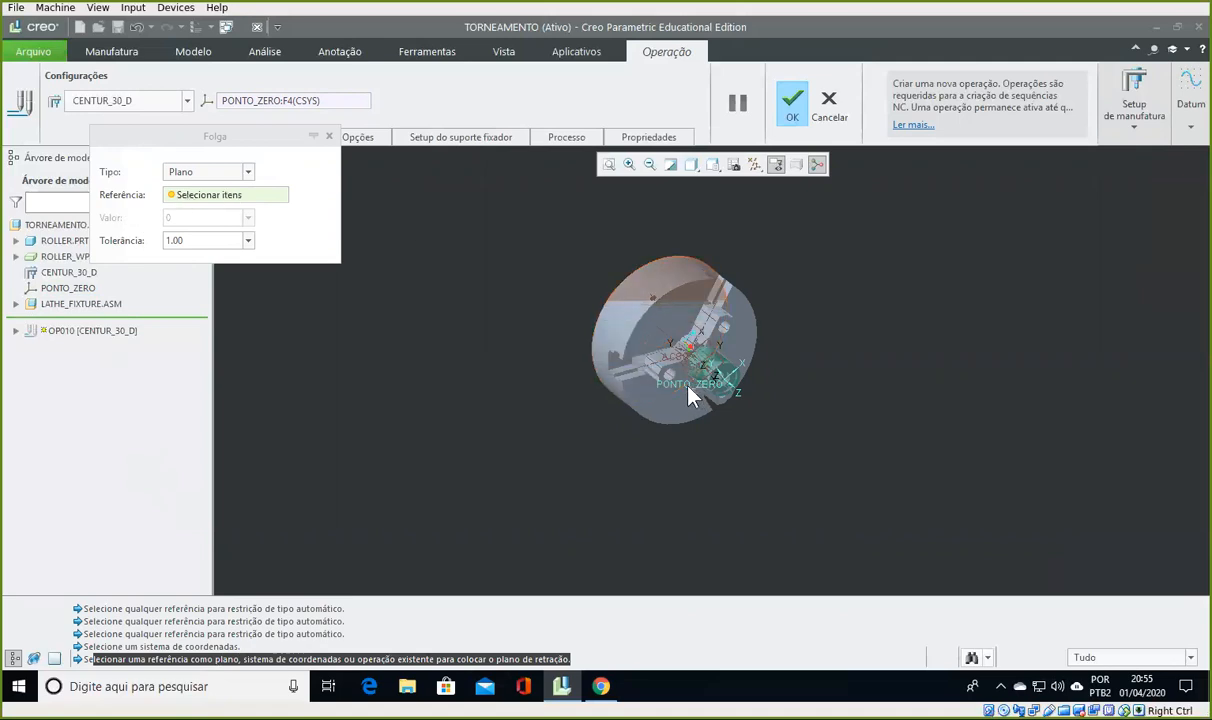
pyautogui.scroll(-5, 690, 396)
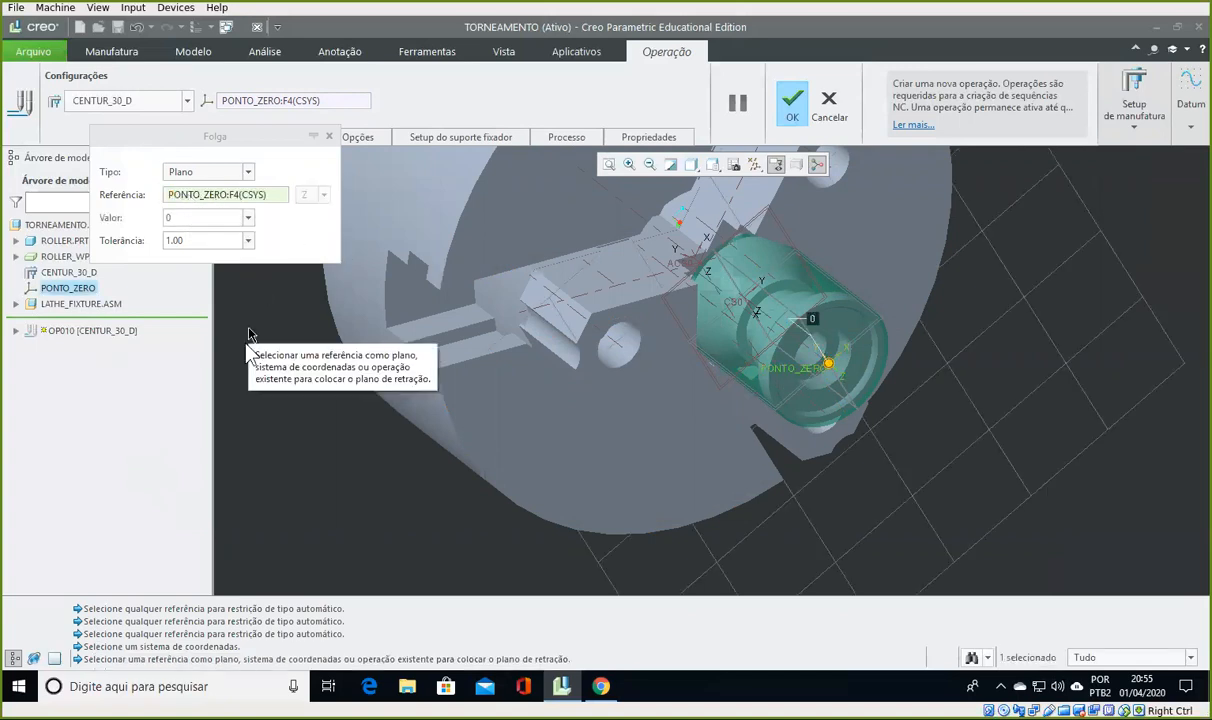
# - Offset the clearance plane 10 from PONTO_ZERO and check its position in front of the workpiece
pyautogui.moveTo(252, 398); pyautogui.dragTo(297, 413, button='middle')
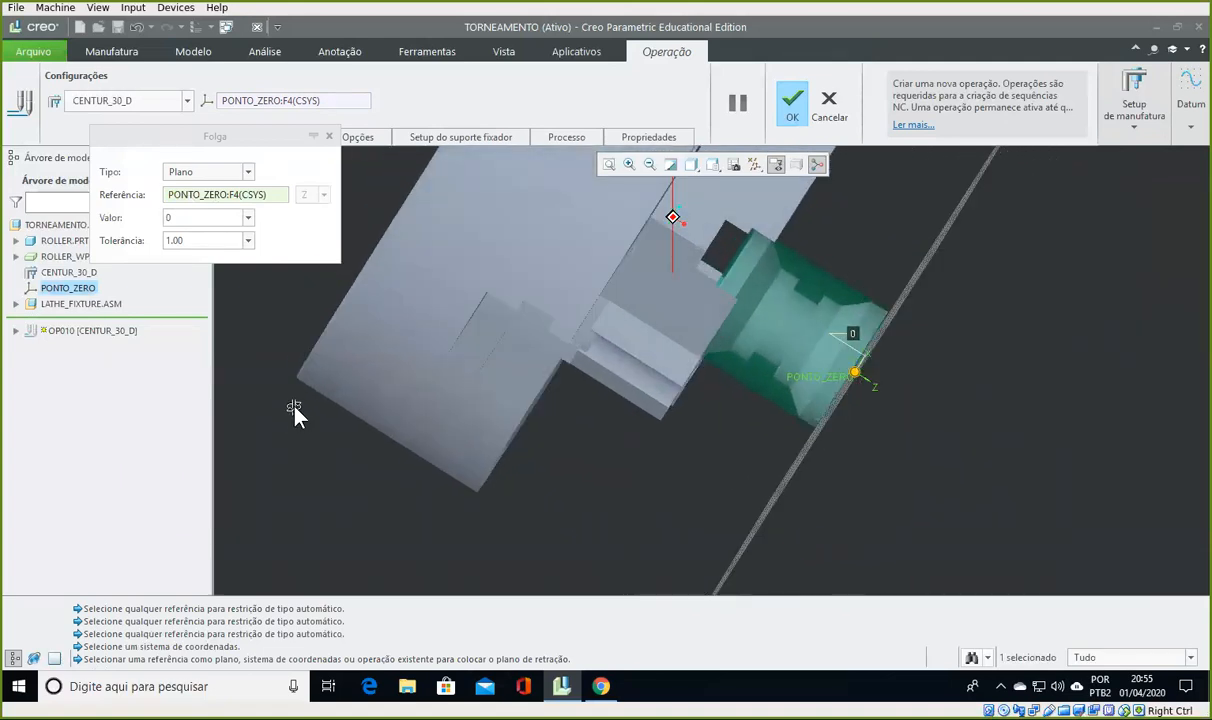
pyautogui.click(191, 218)
pyautogui.write('1')
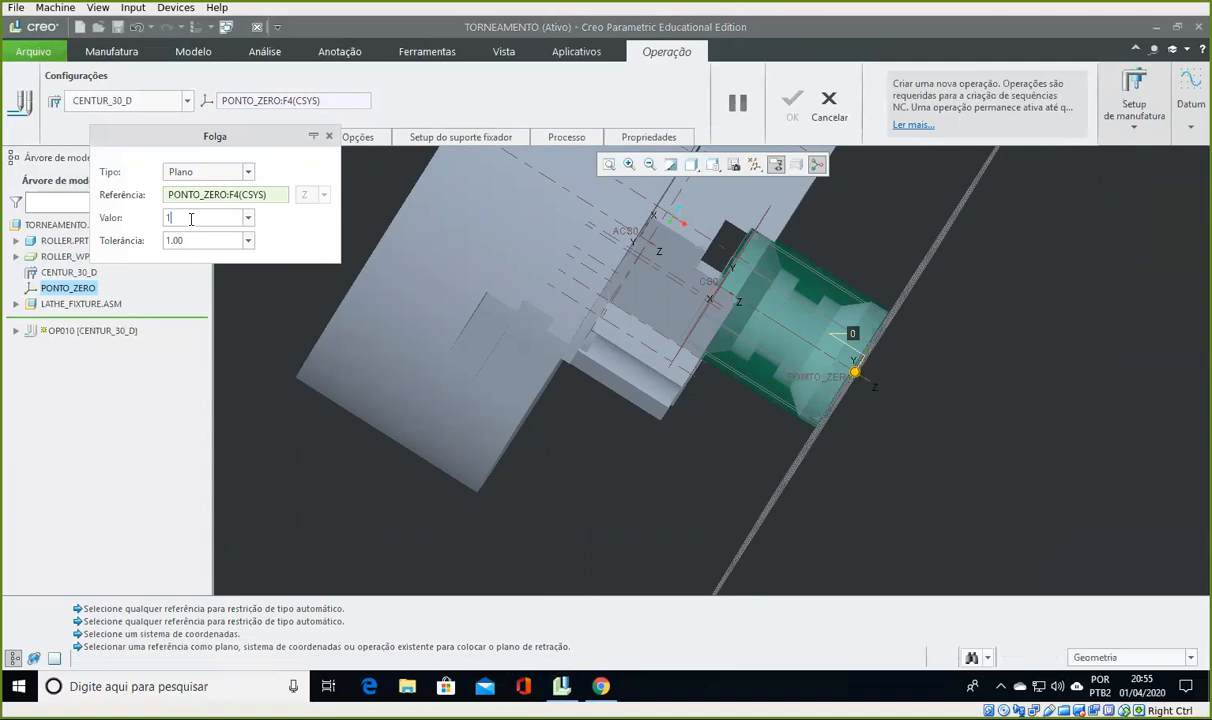
pyautogui.write('0')
pyautogui.press('Return')
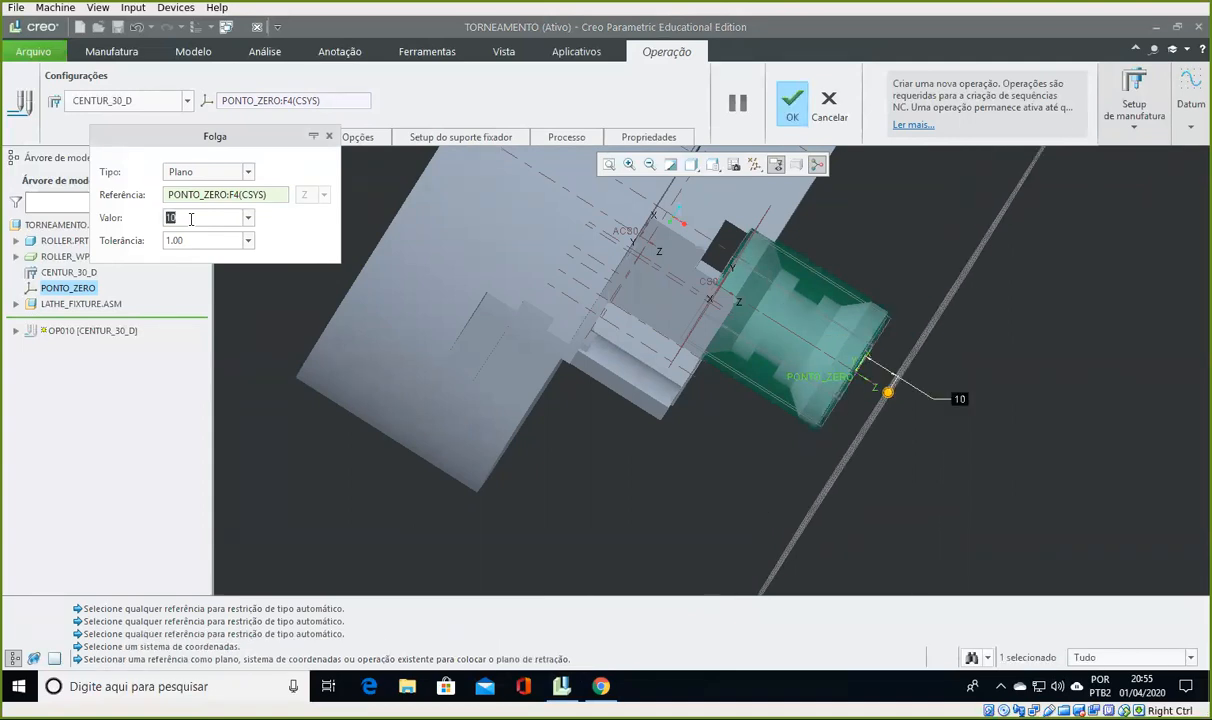
pyautogui.moveTo(240, 355); pyautogui.dragTo(210, 435, button='middle')
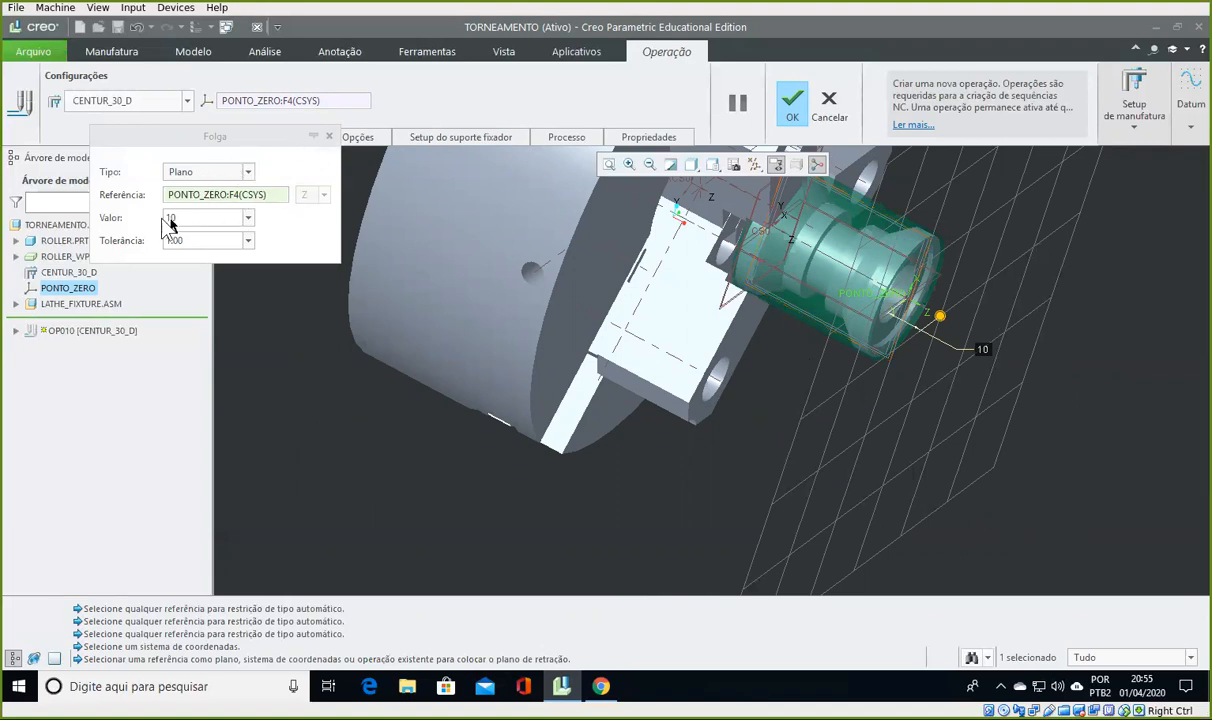
# - Close the clearance settings, accept the lathe operation and save the TORNEAMENTO assembly
pyautogui.click(329, 137)
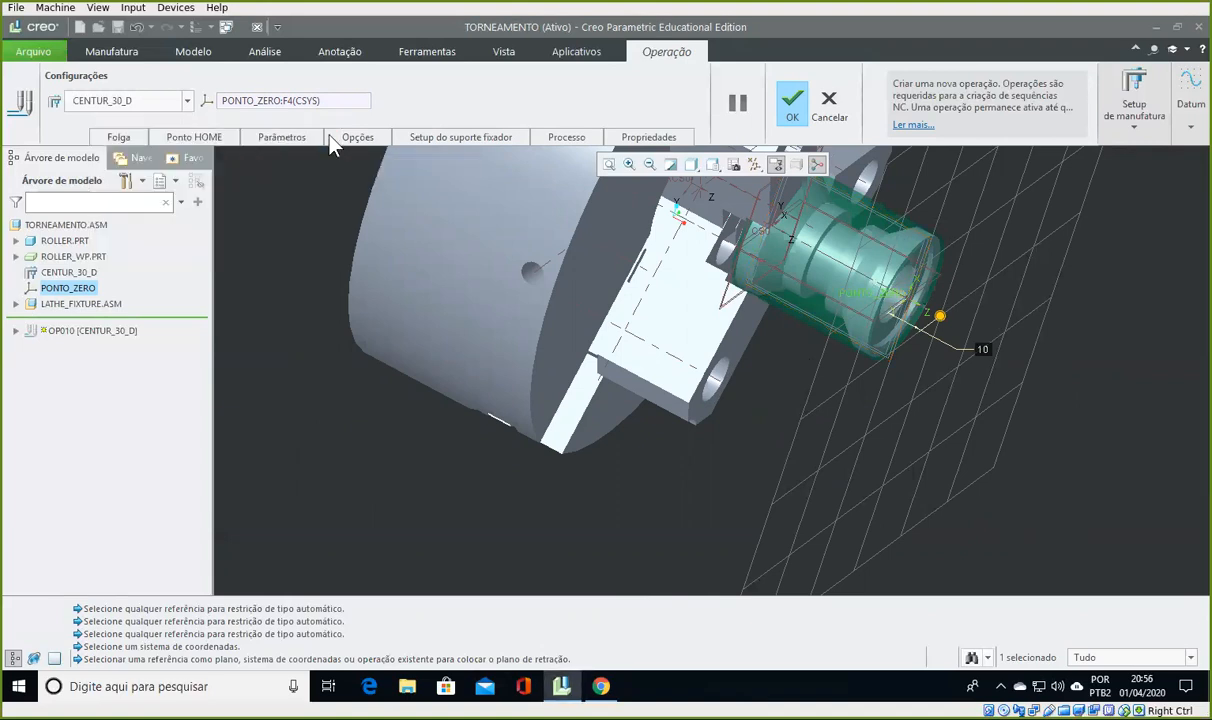
pyautogui.click(793, 104)
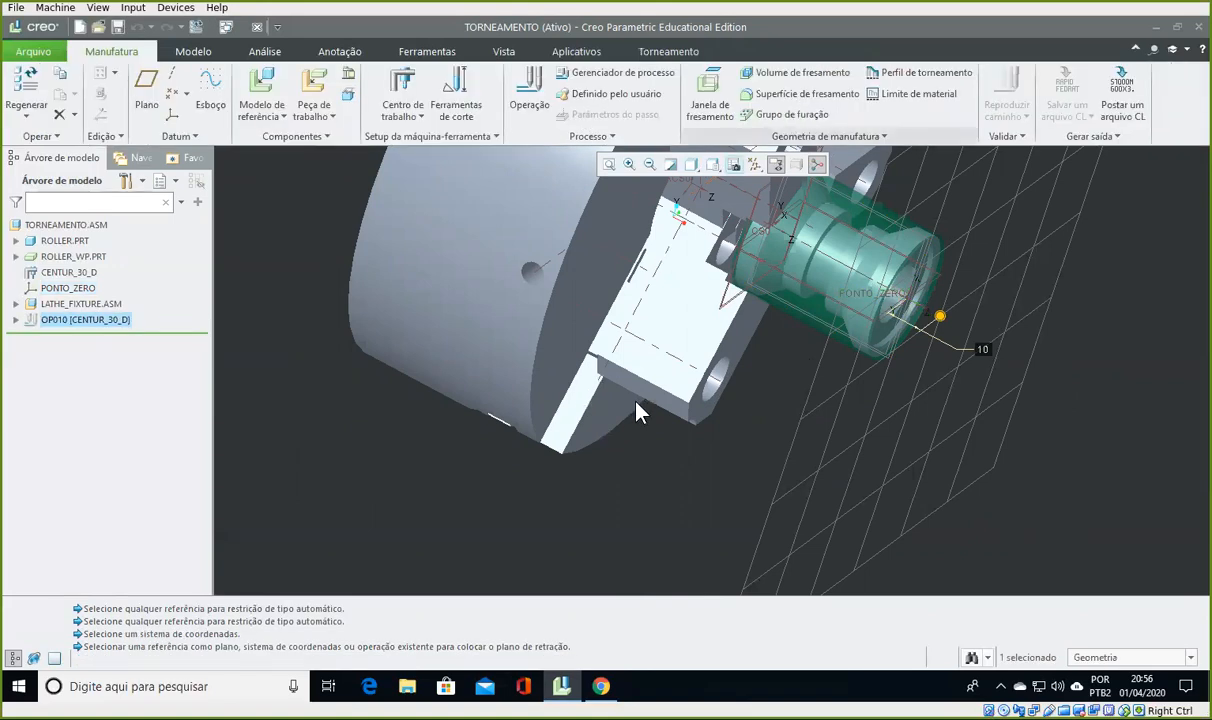
pyautogui.click(118, 27)
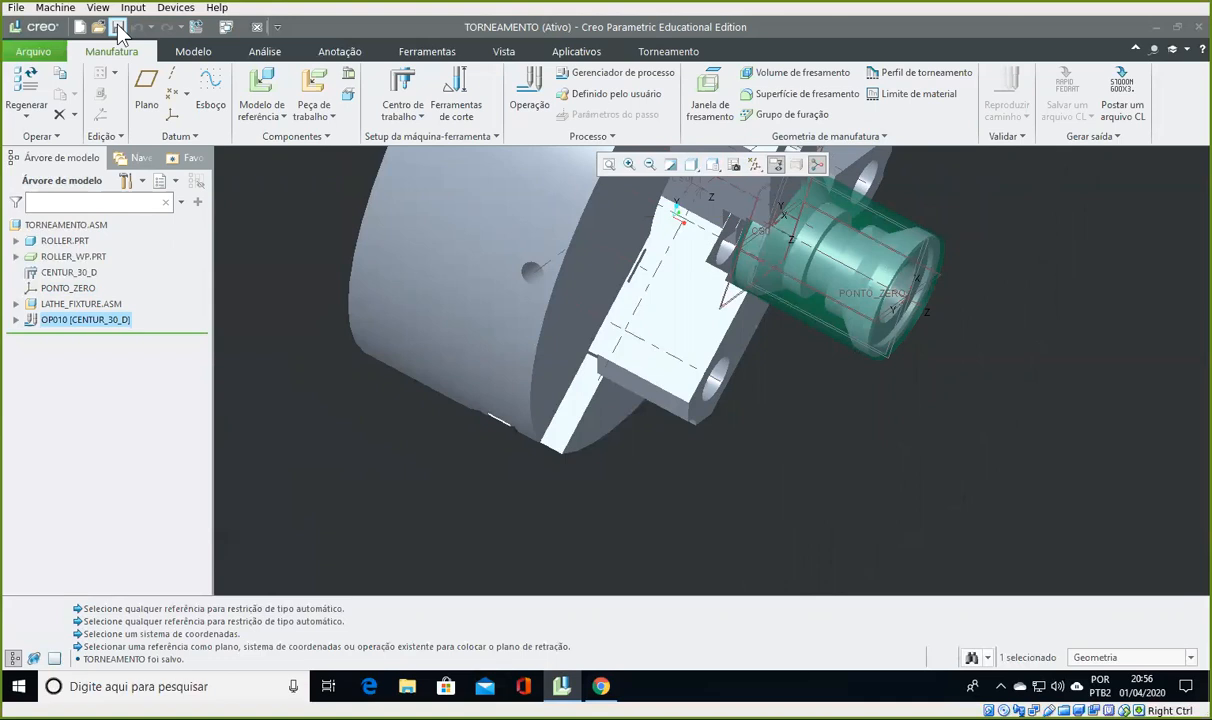
pyautogui.moveTo(318, 437); pyautogui.dragTo(295, 530, button='middle')
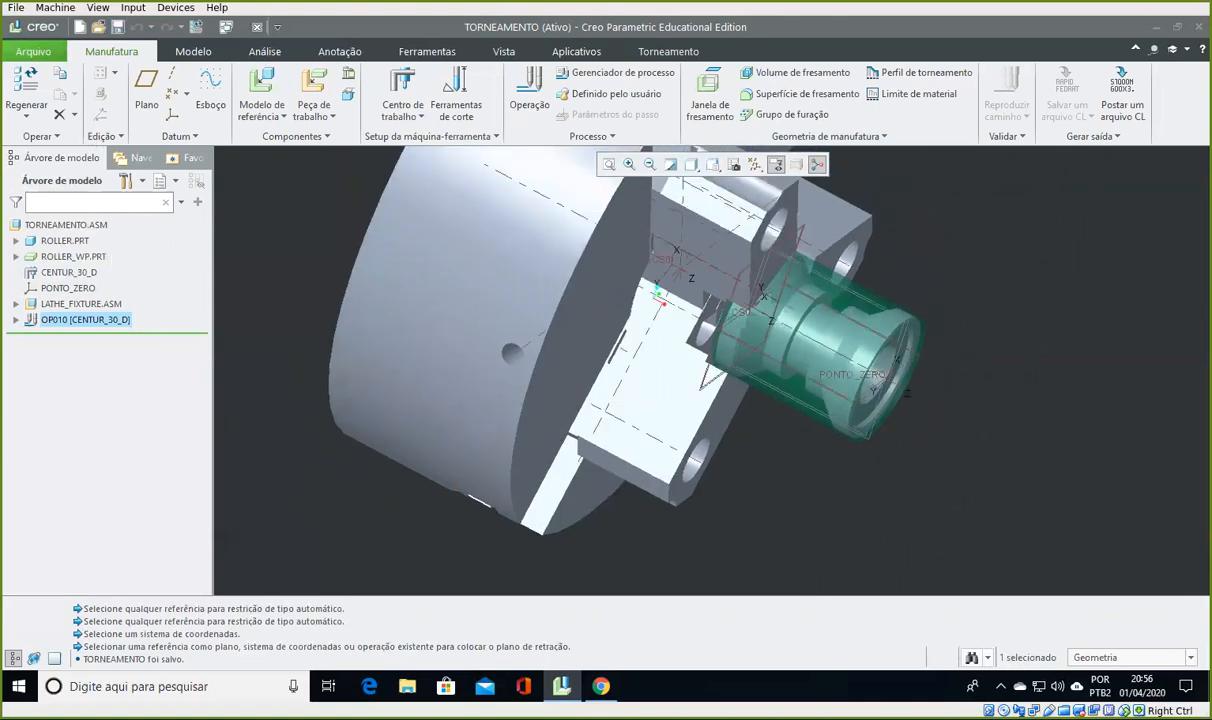